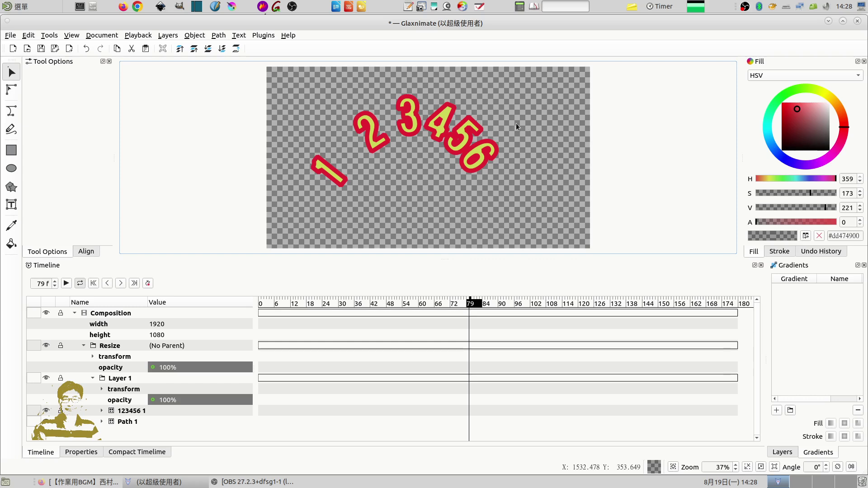
Close the open number animation and launch Glaxnimate again
left_click(857, 21)
left_click(425, 252)
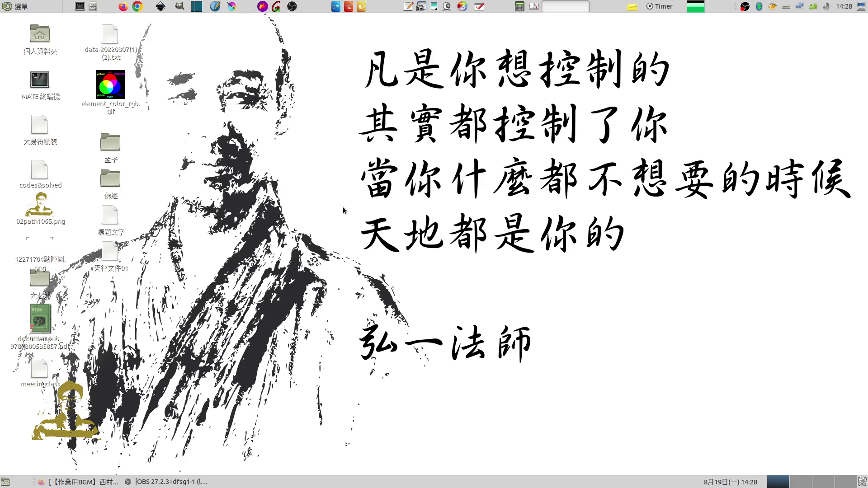
left_click(19, 8)
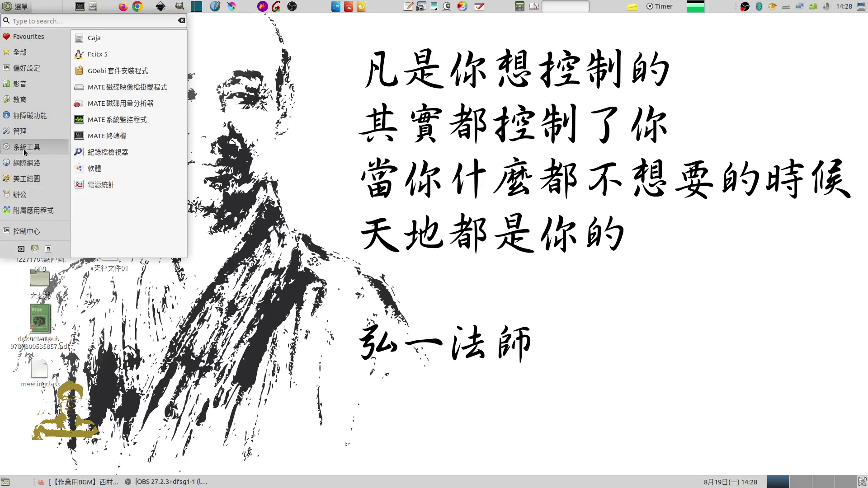
mouse_move(33, 179)
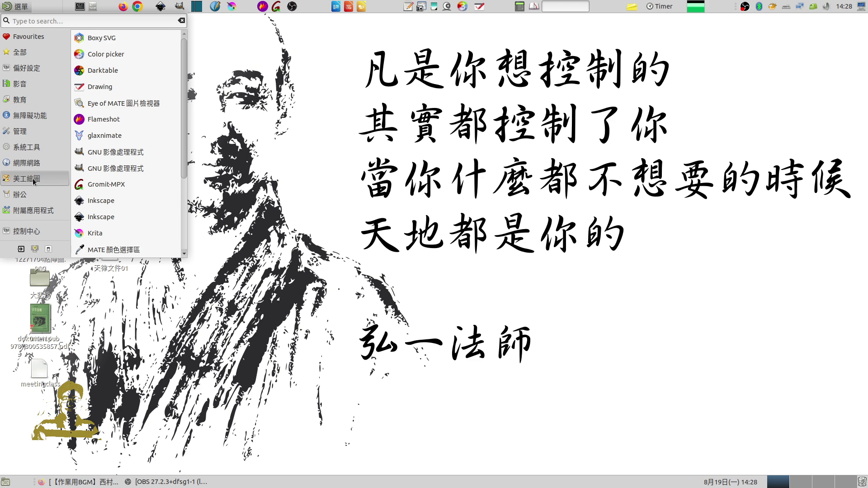
left_click(105, 135)
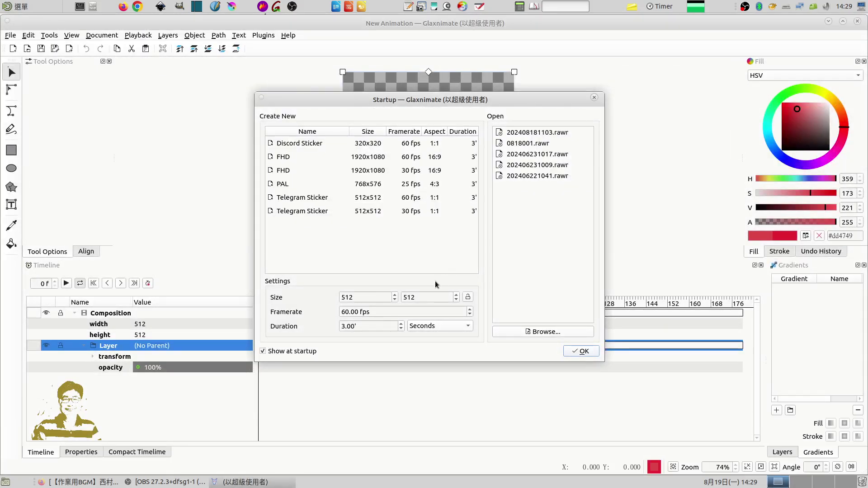
Create a new animation sized 1920 by 1080 with a duration of 1 second
double_click(352, 297)
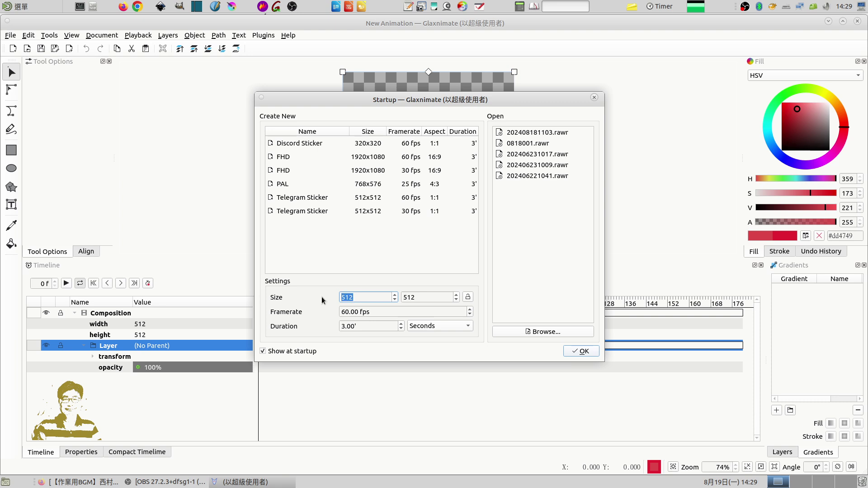
type("1920")
key("Tab")
type("1080")
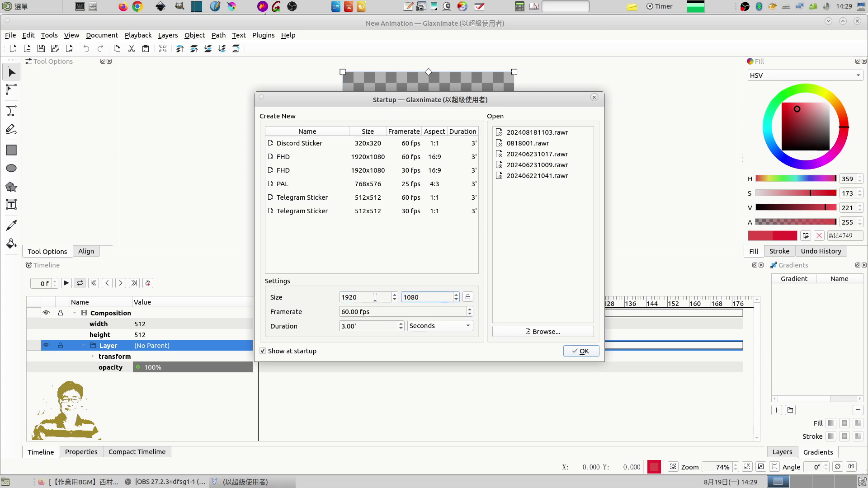
left_click(343, 325)
key("BackSpace")
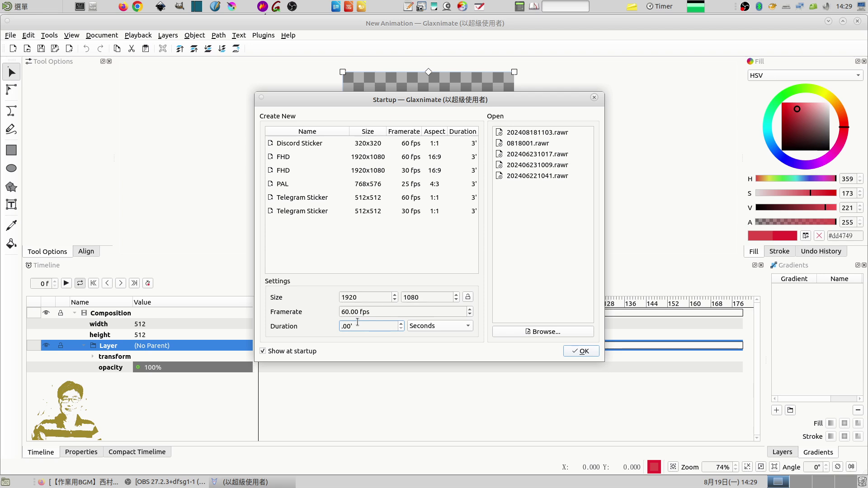
type("1")
left_click(583, 352)
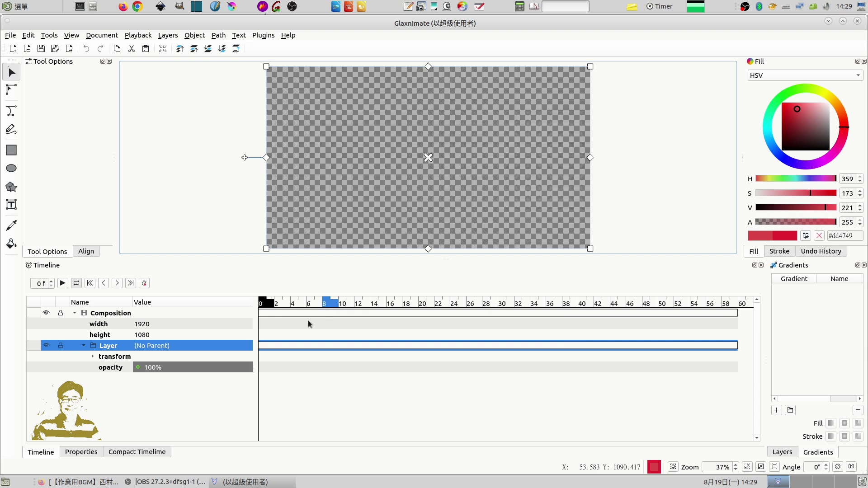
Draw a nearly horizontal two-point path across the lower part of the canvas inside Layer
left_click(108, 347)
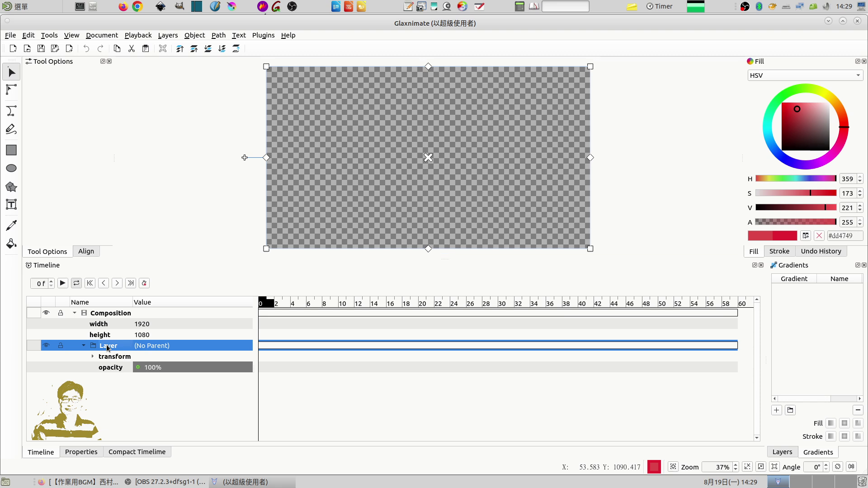
left_click(186, 219)
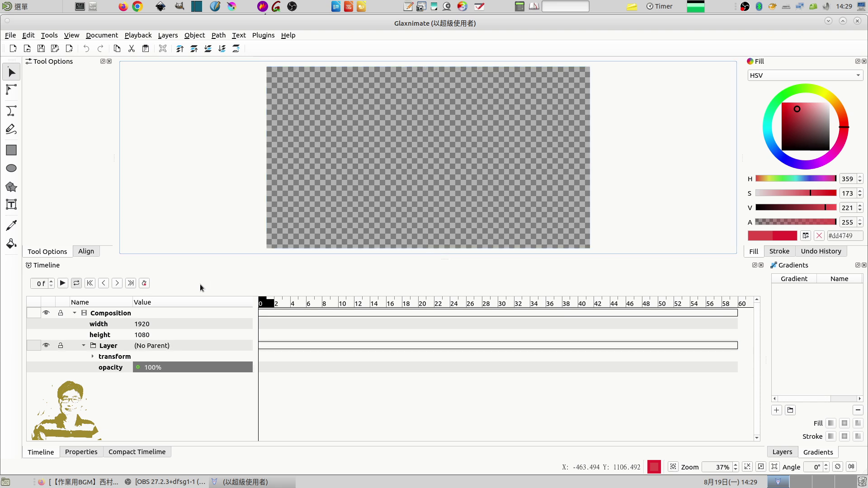
left_click(105, 346)
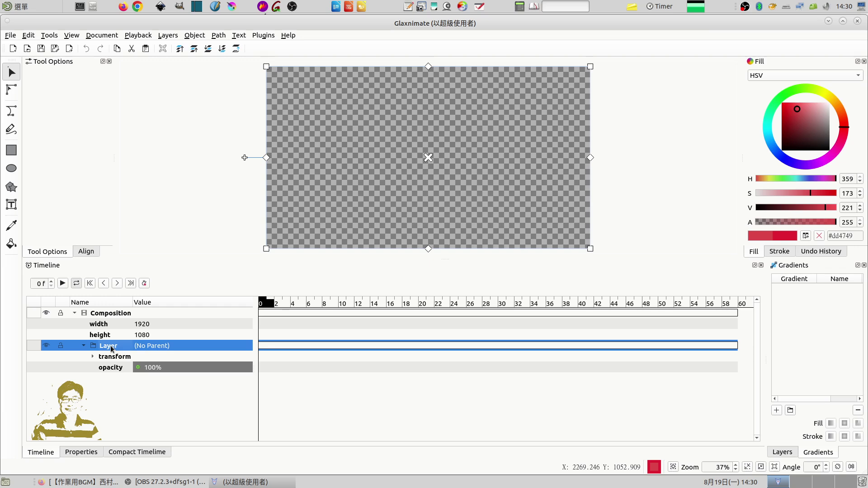
left_click(11, 113)
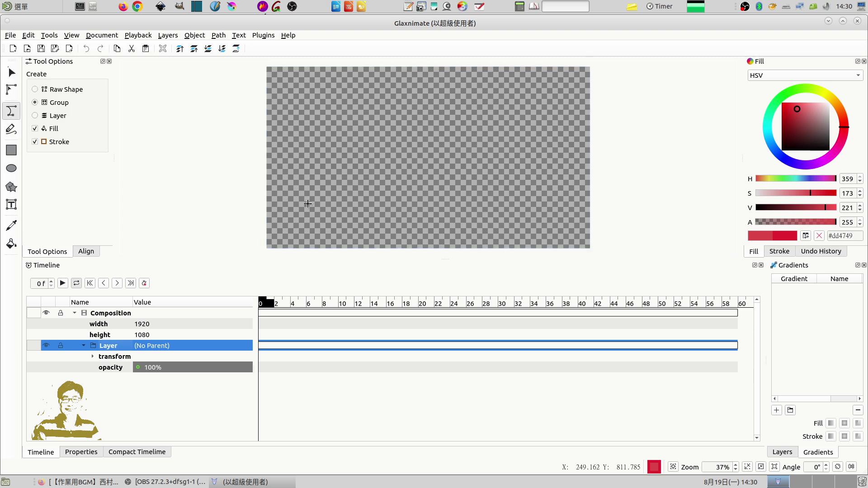
left_click(309, 190)
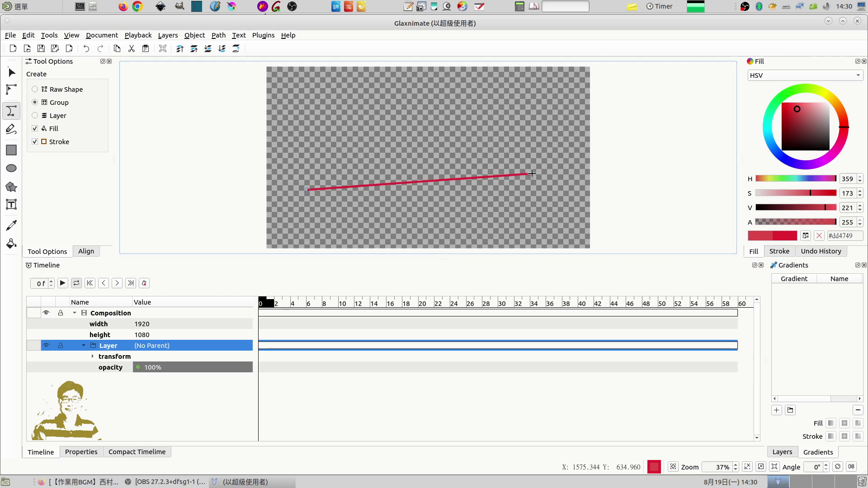
double_click(547, 186)
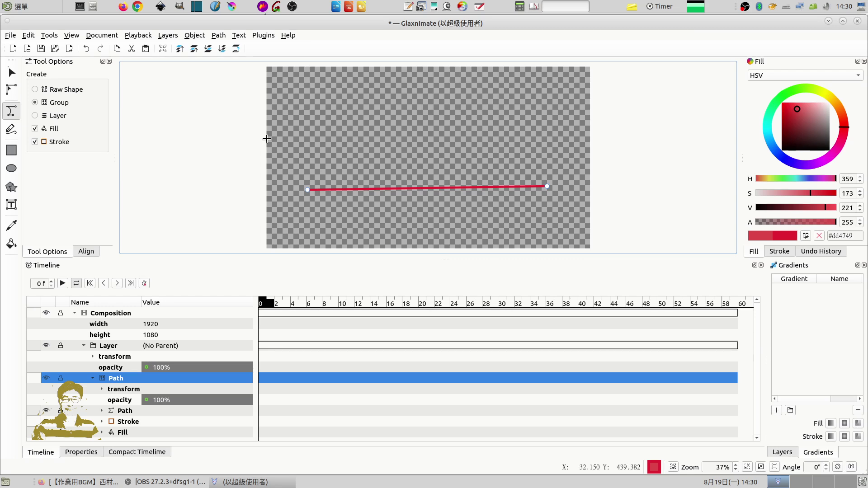
Bend the straight path downward into an arc and set its fill alpha to 0
left_click(12, 91)
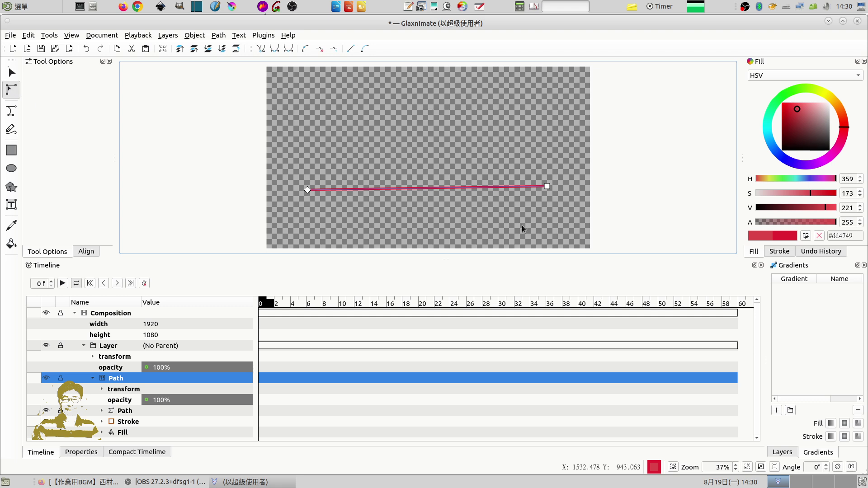
left_click(12, 73)
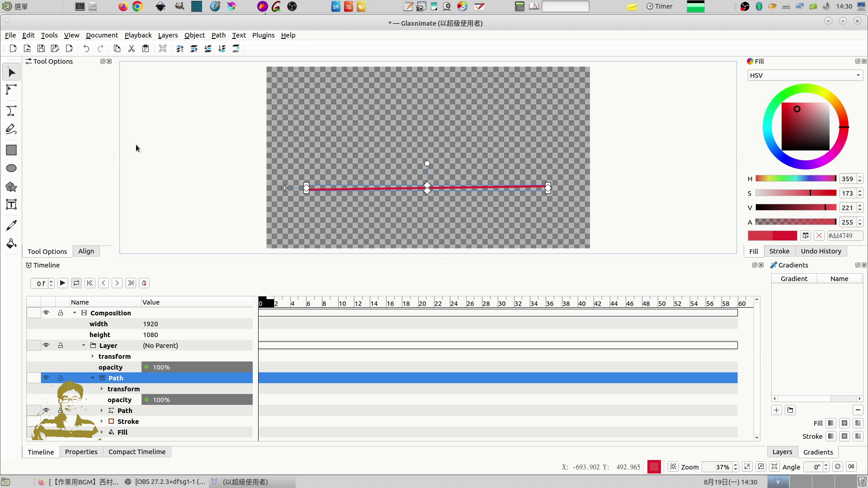
left_click(10, 91)
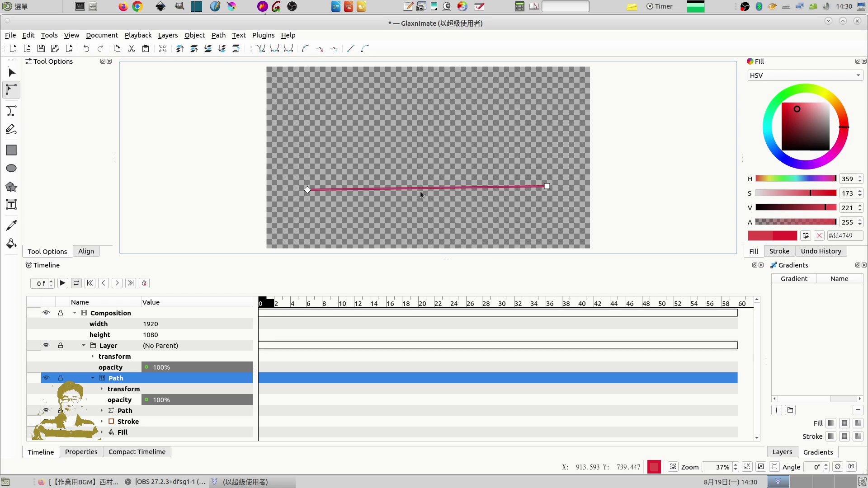
left_click_drag(420, 191, 421, 232)
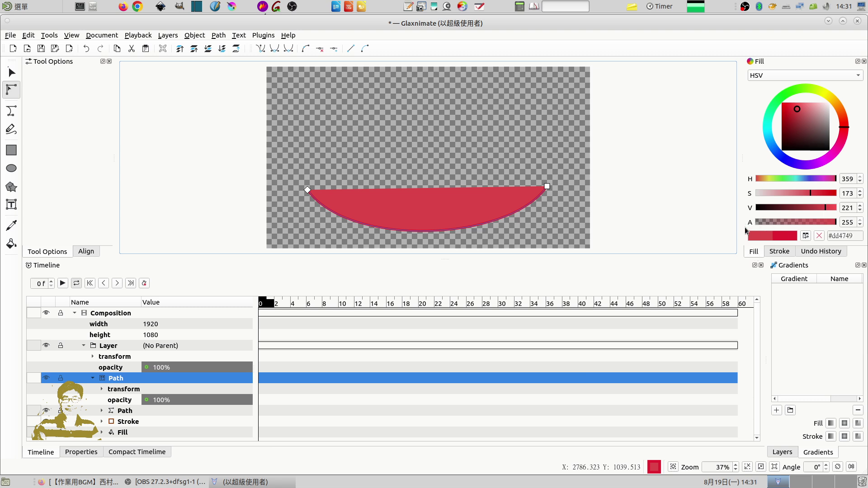
left_click_drag(829, 221, 753, 221)
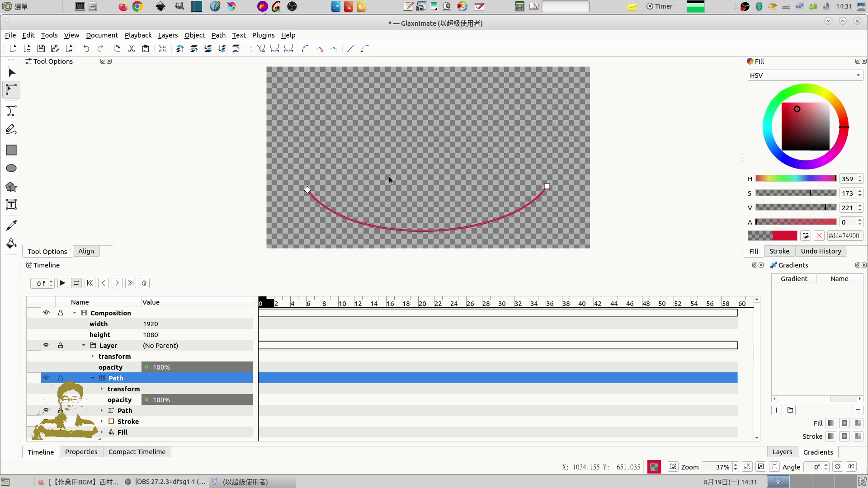
Deepen the arc by pulling the curve handles of both its end nodes outward and down
left_click(307, 190)
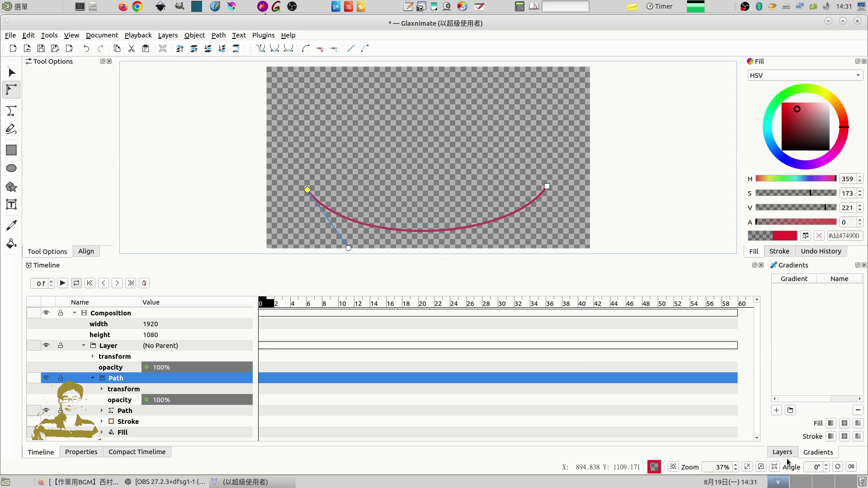
left_click(761, 467)
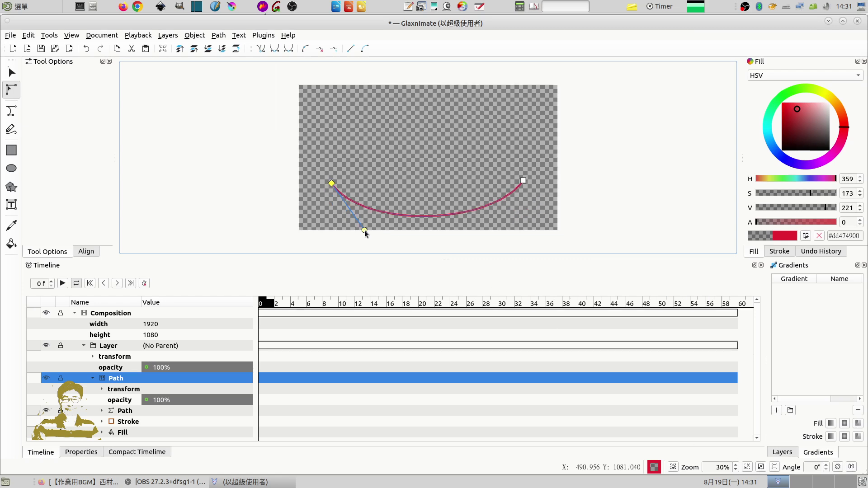
left_click_drag(365, 231, 384, 248)
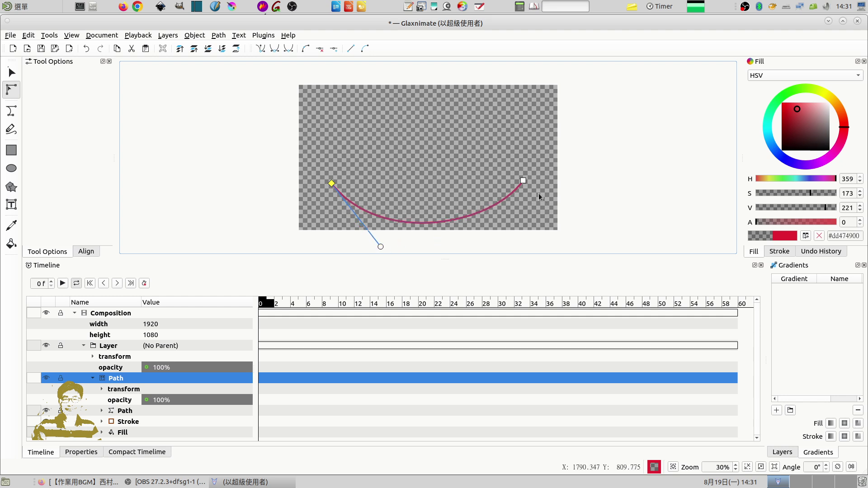
left_click(523, 180)
left_click_drag(492, 225, 493, 232)
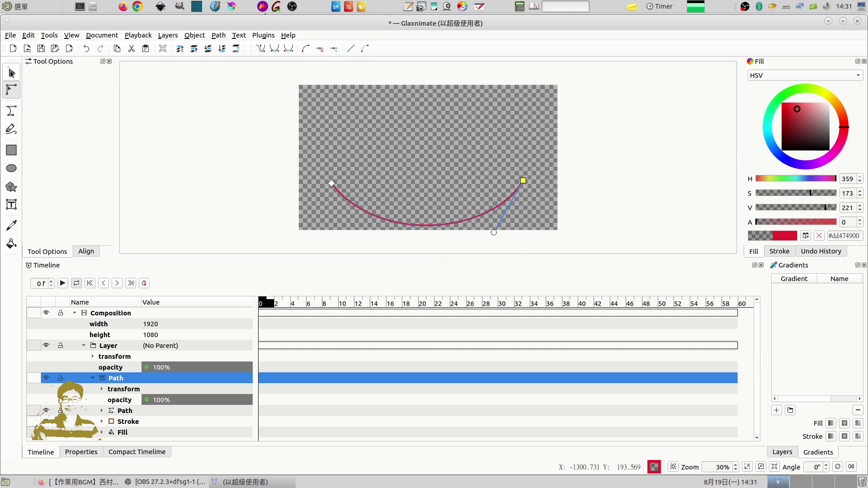
Move the whole arc slightly up and to the left, and deselect it
left_click(11, 72)
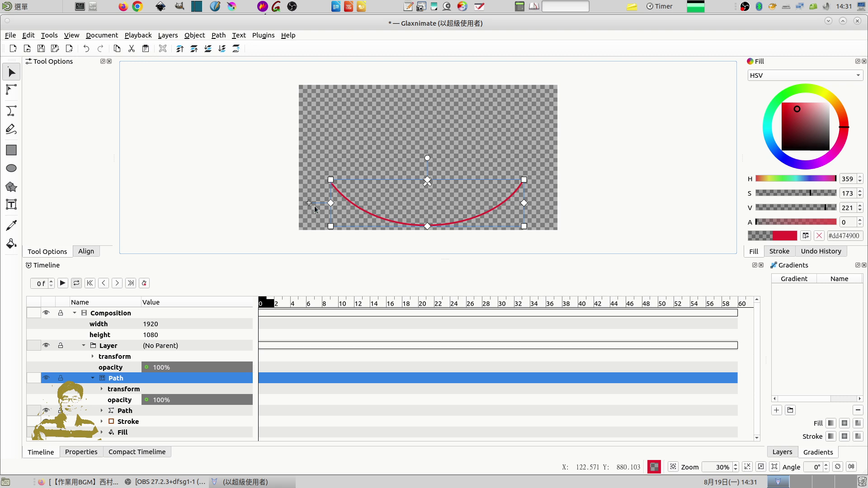
left_click_drag(309, 204, 307, 197)
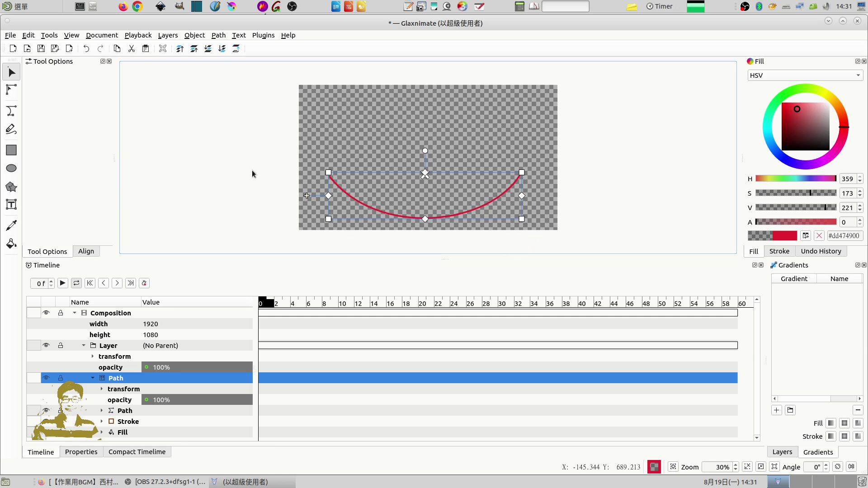
left_click(618, 177)
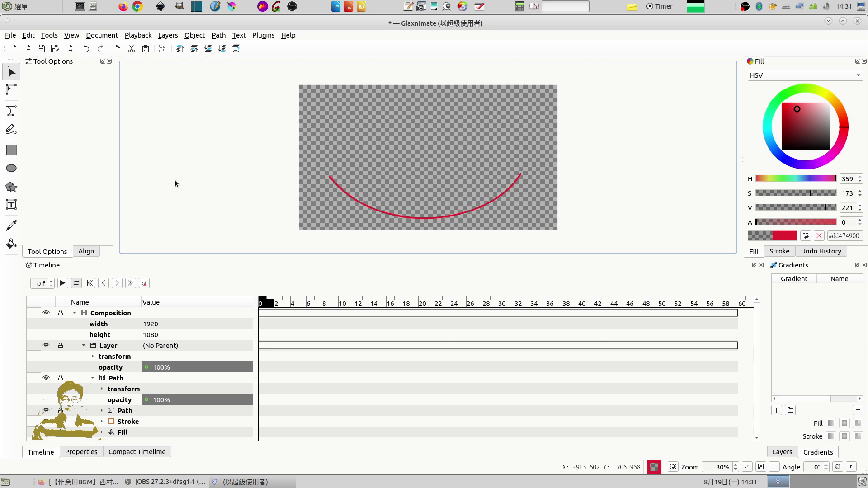
Try adding the text "123456789" above the arc, and delete its text group
left_click(11, 205)
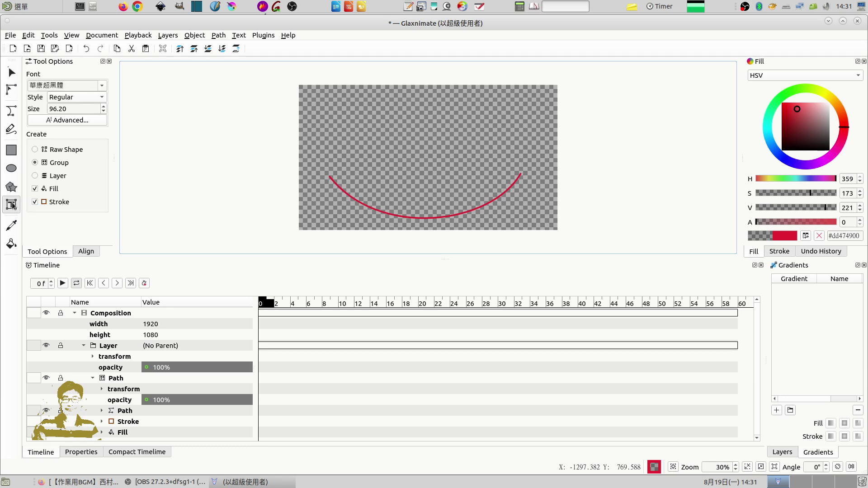
left_click(334, 137)
type("1")
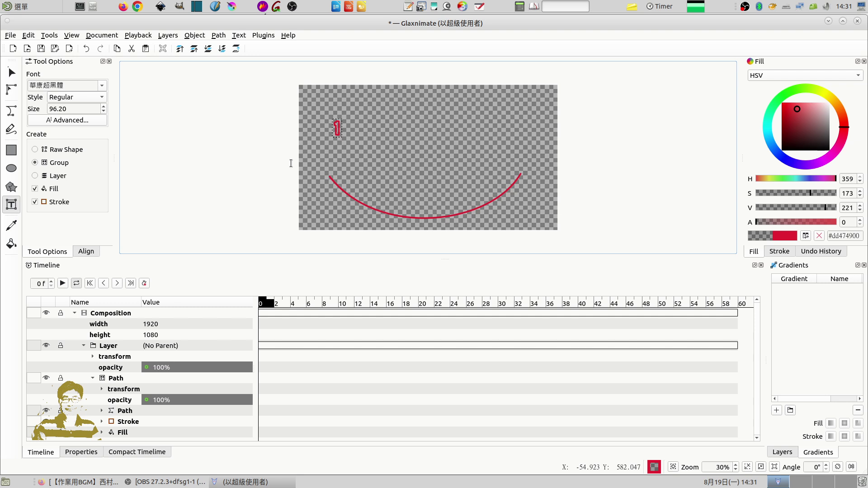
type("23456789")
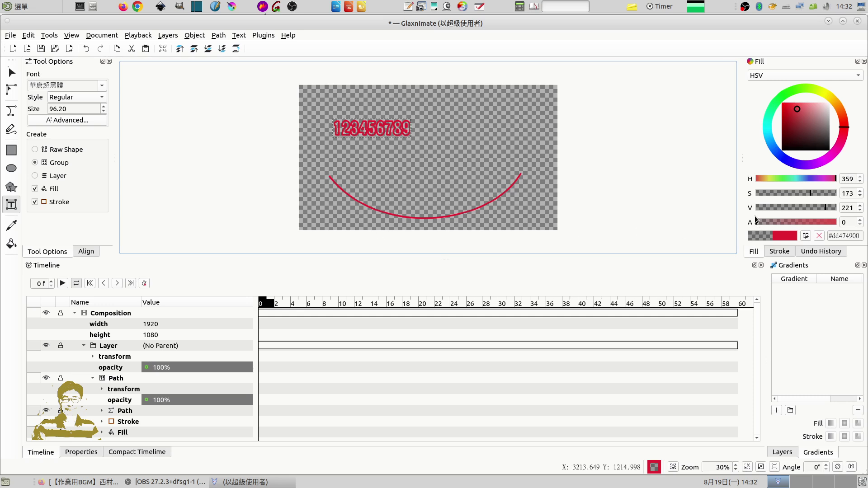
left_click(11, 72)
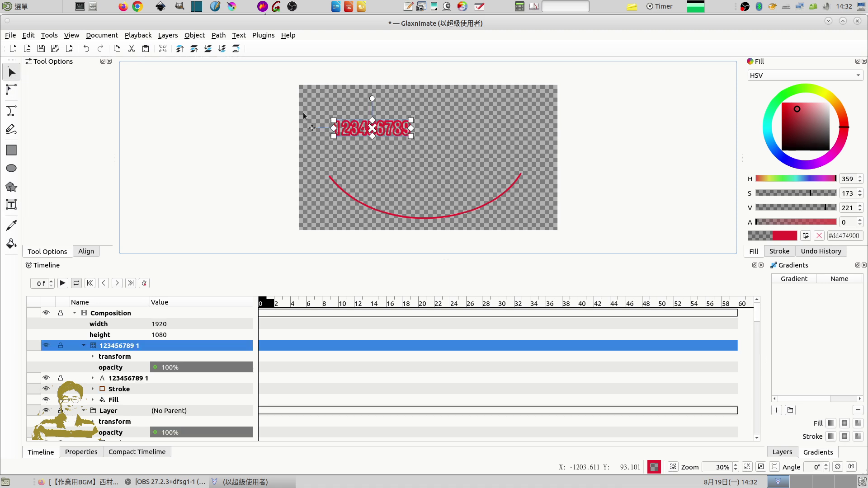
left_click(445, 155)
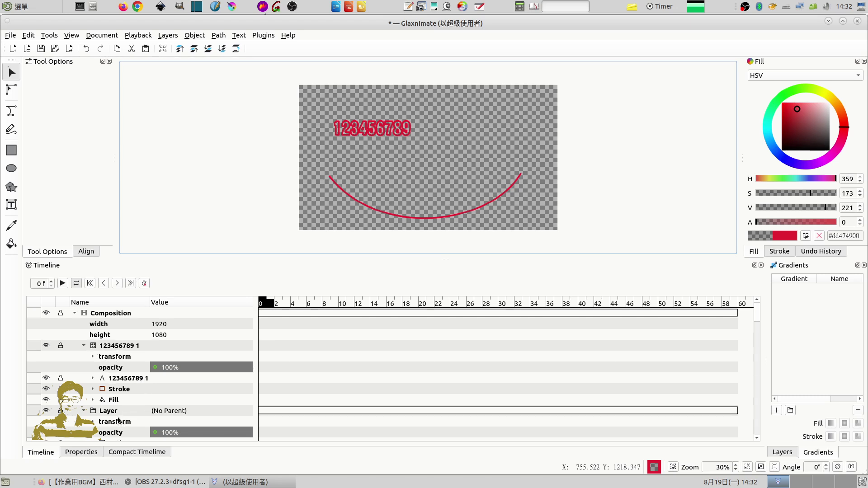
left_click(101, 346)
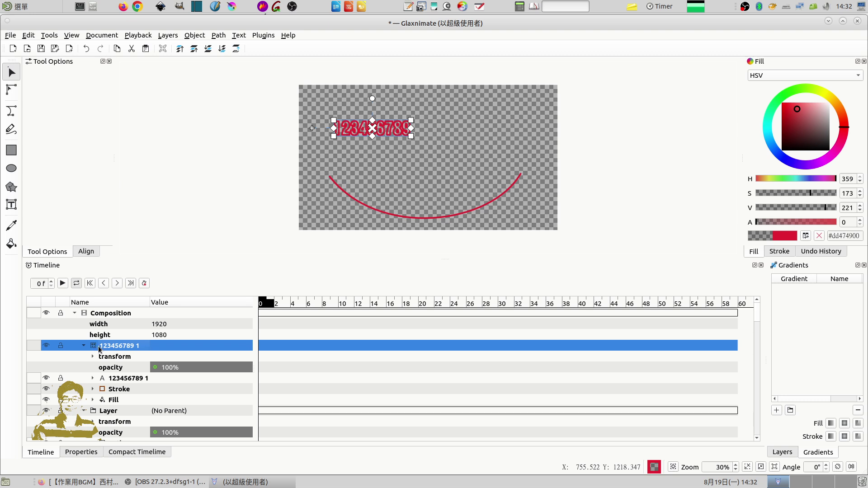
key("Delete")
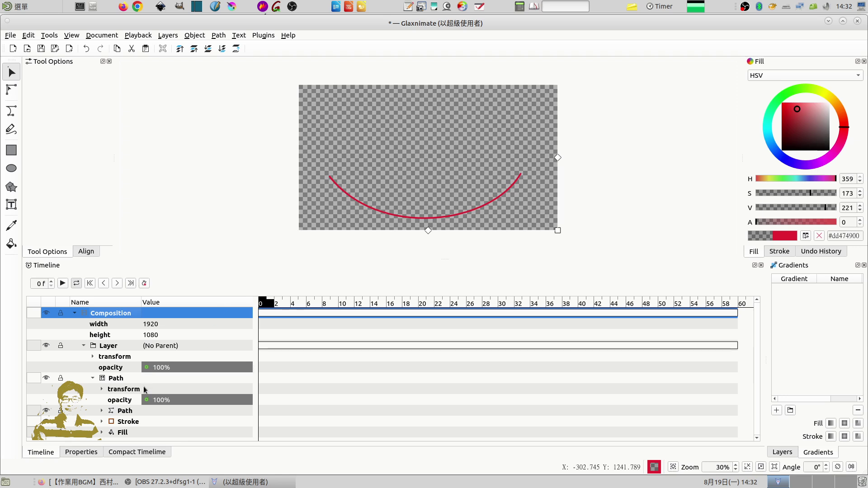
Add the text "123456789" above the arc as a group in the same layer as the path
left_click(118, 381)
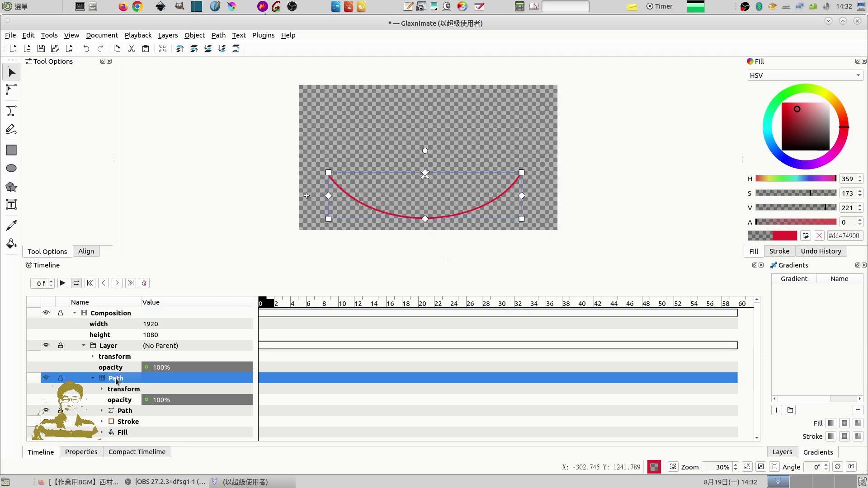
left_click(114, 347)
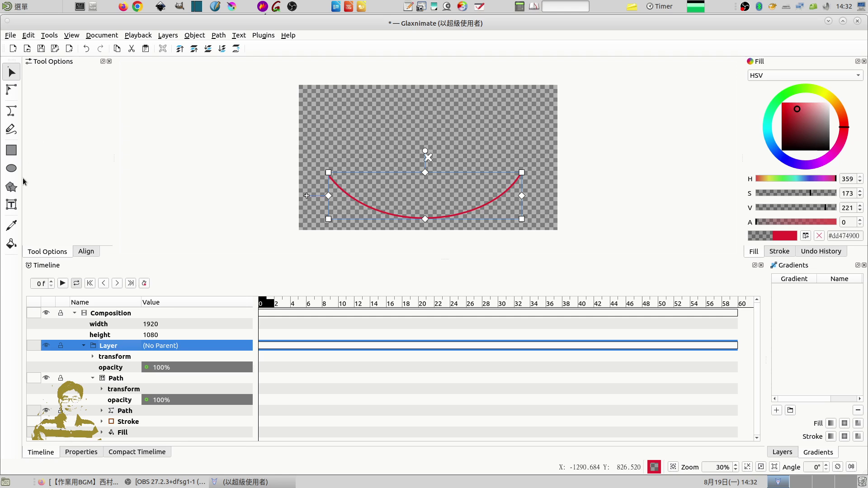
left_click(10, 205)
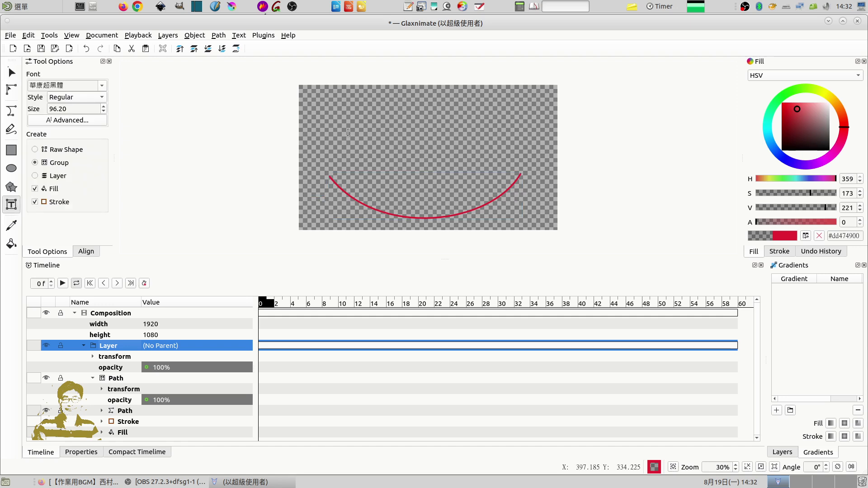
type("1")
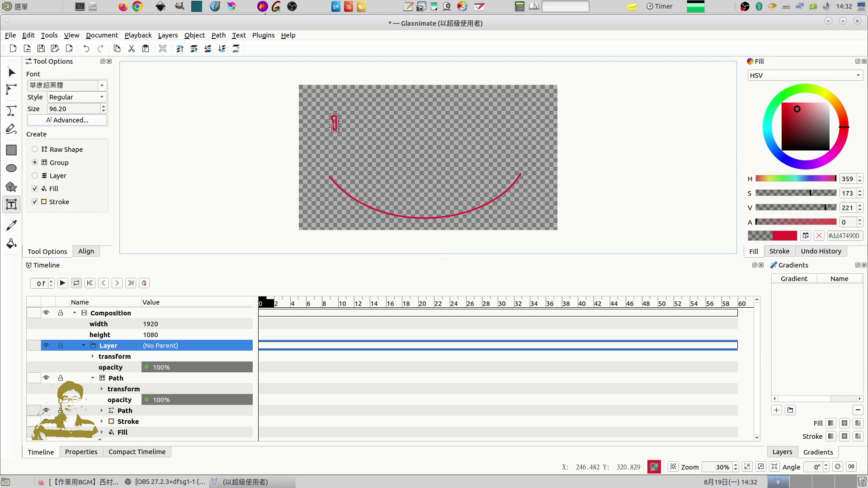
type("23456789")
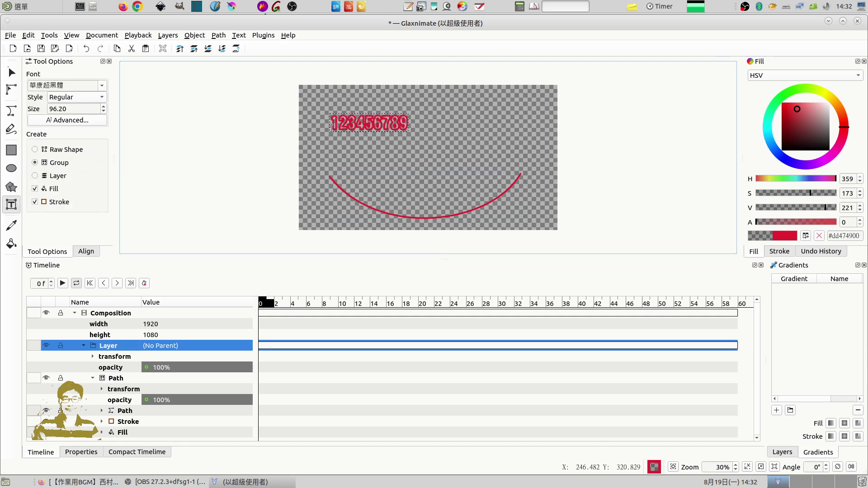
key("F1")
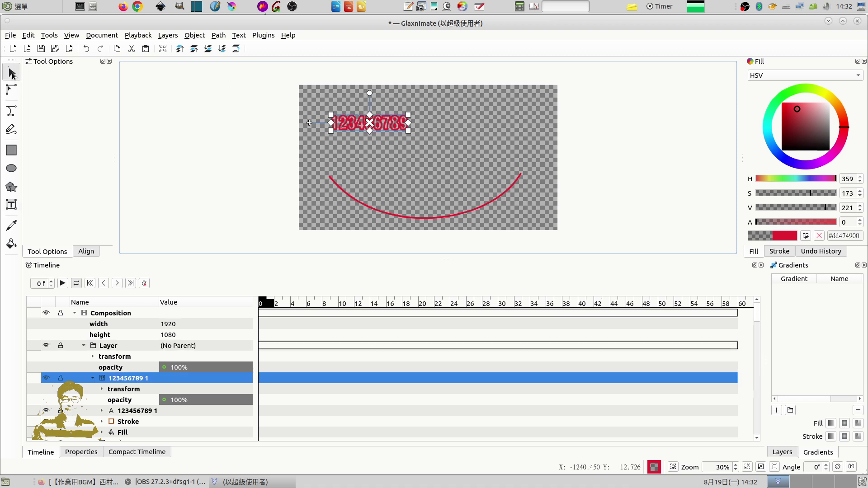
Put the "123456789" text on the arc path using both of their groups, and deselect everything
left_click(103, 347)
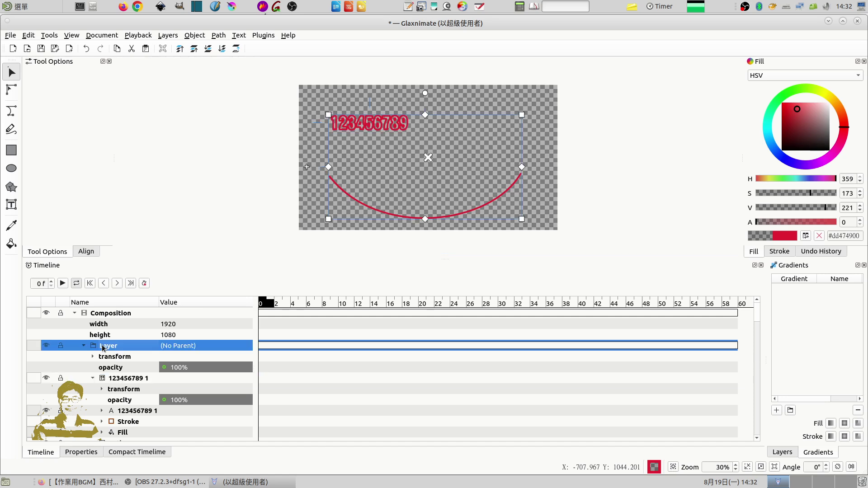
left_click(124, 380)
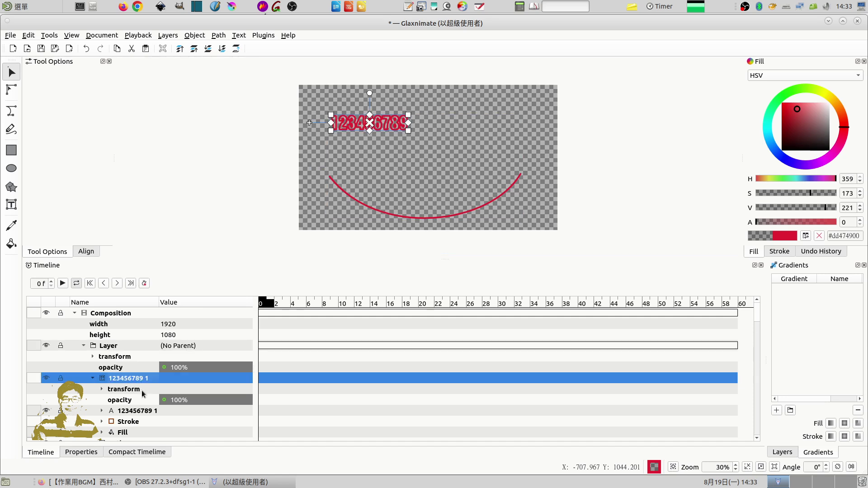
scroll(141, 393, "down", 1)
left_click(118, 433)
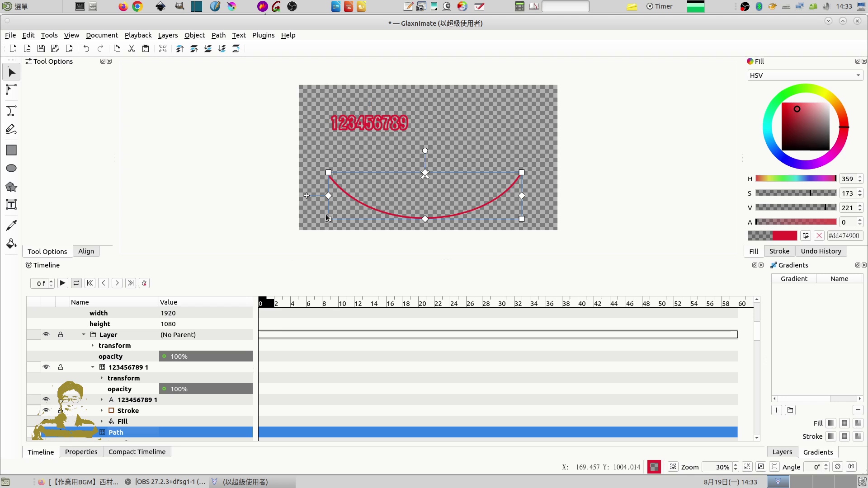
left_click(125, 369)
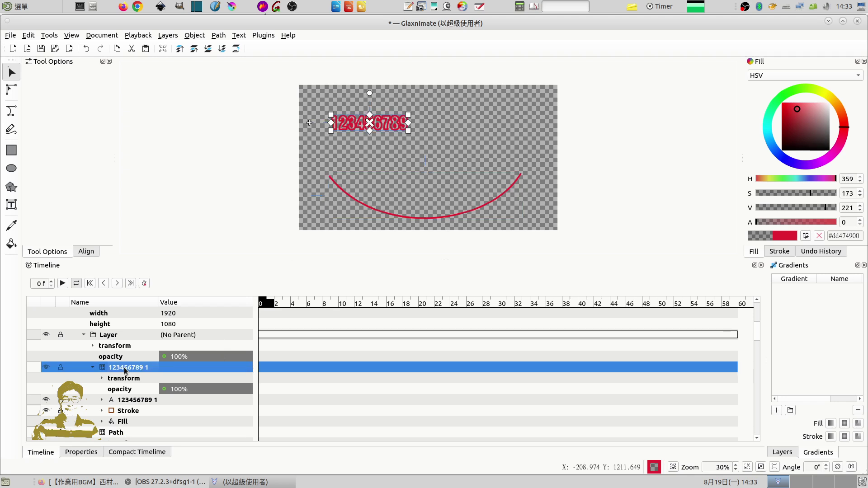
left_click(372, 210, "shift")
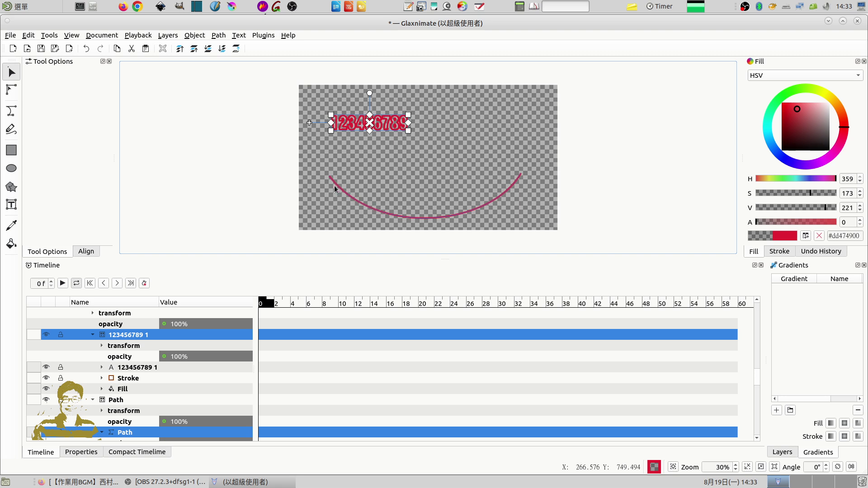
left_click(118, 401, "shift")
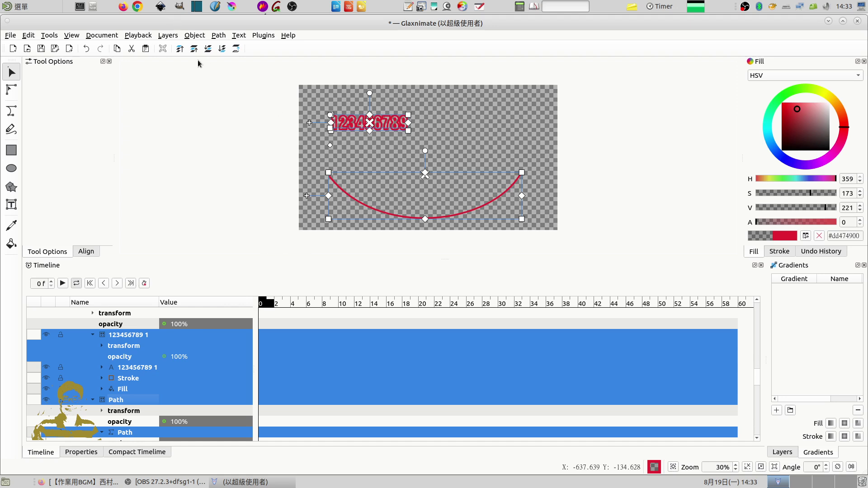
left_click(238, 36)
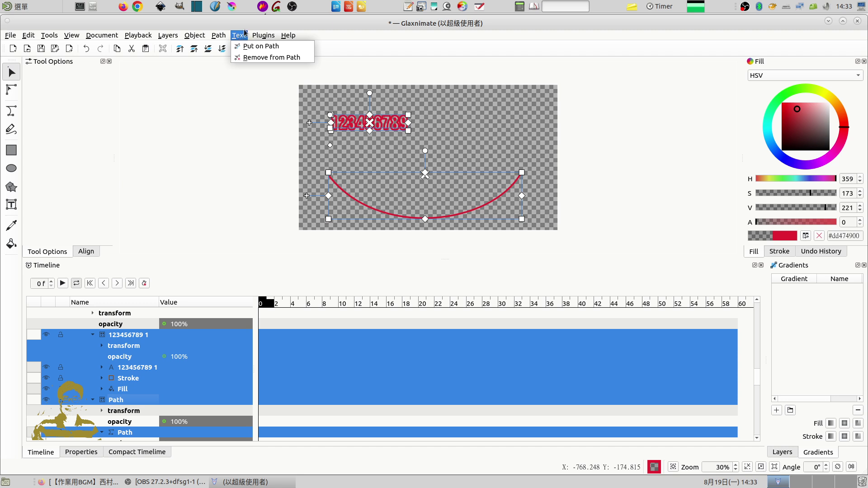
left_click(274, 47)
left_click(252, 105)
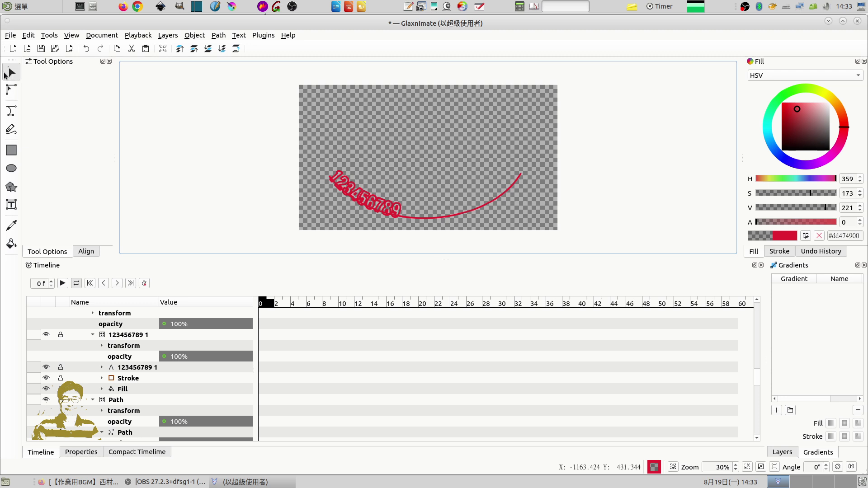
Set the font size of the text on the path to 97.20, and deselect it
left_click(365, 196)
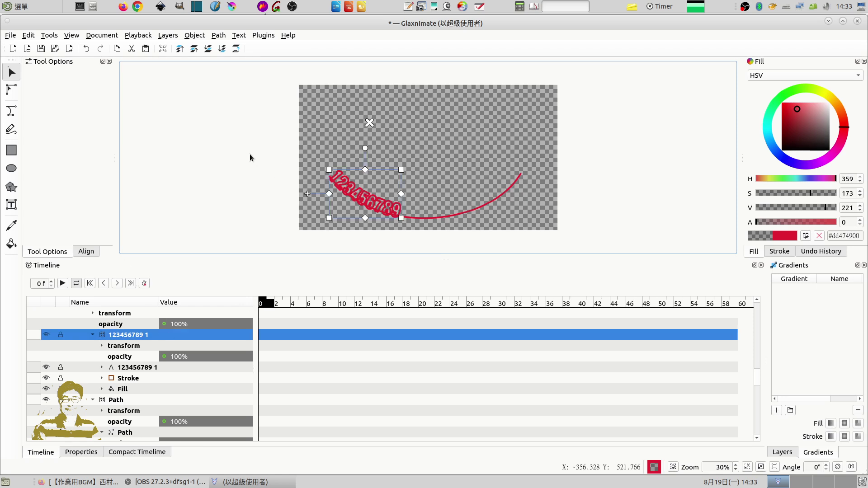
left_click(11, 206)
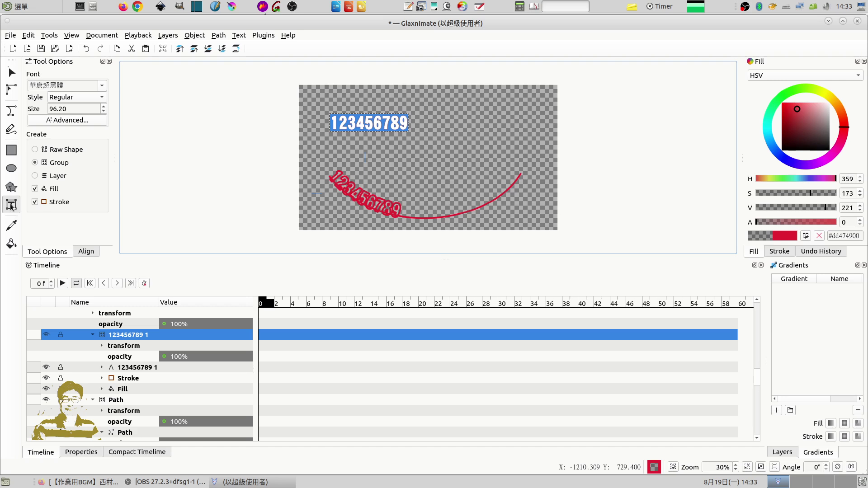
left_click(104, 107)
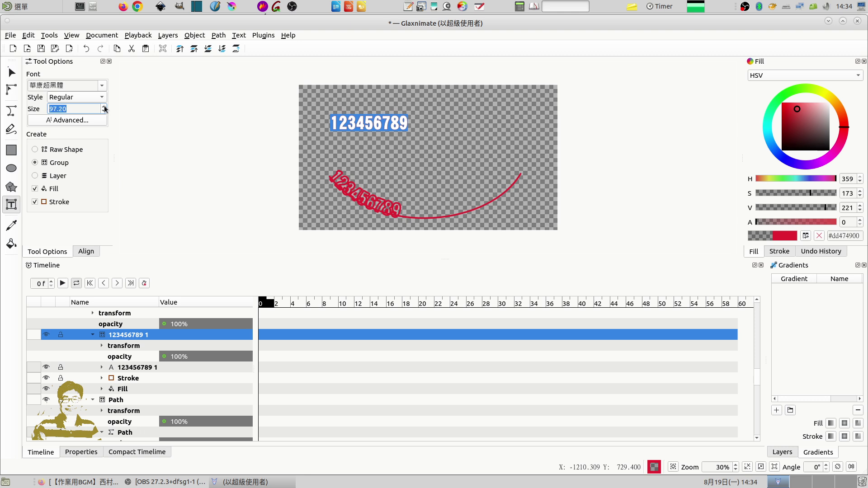
left_click(13, 72)
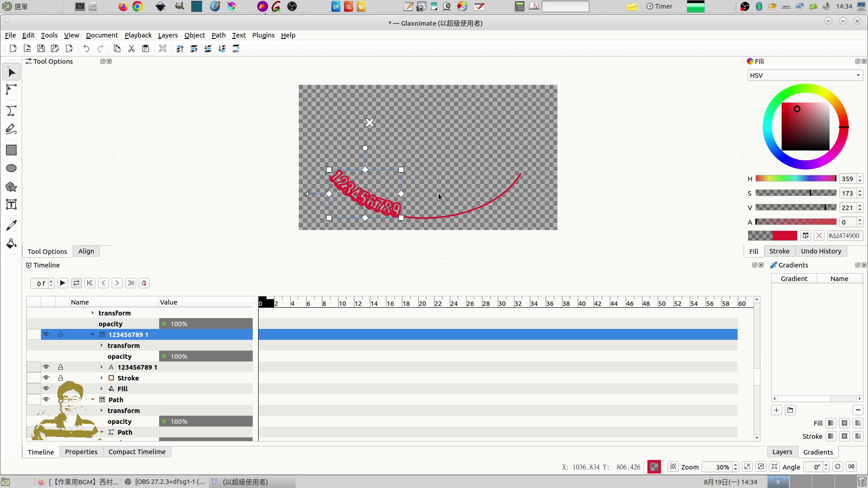
left_click(224, 157)
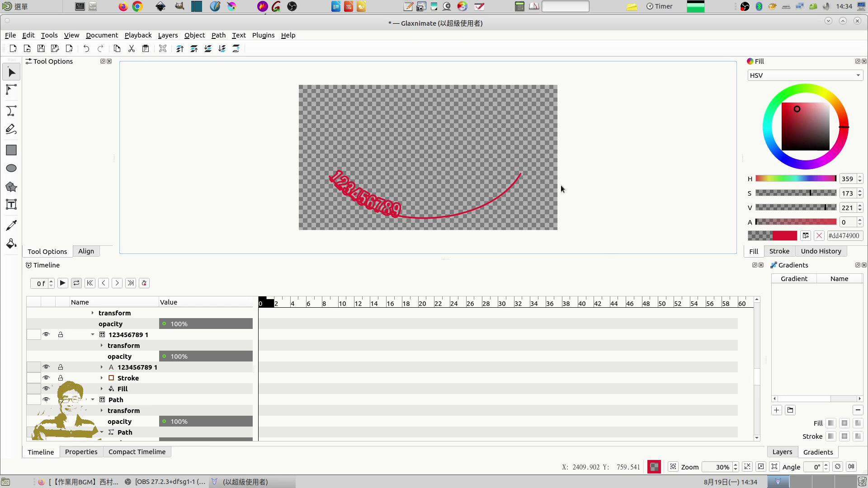
Reshape the arc by pulling the curve handle of its start node down and to the right, below the canvas
left_click(499, 195)
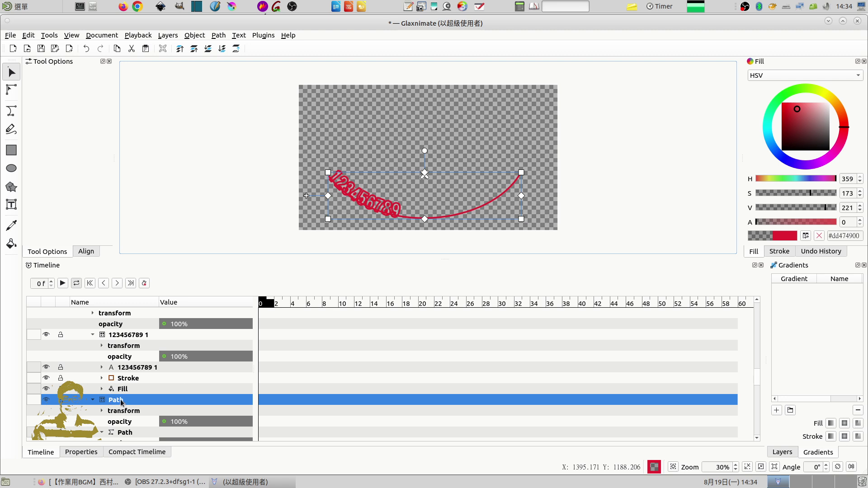
left_click(13, 91)
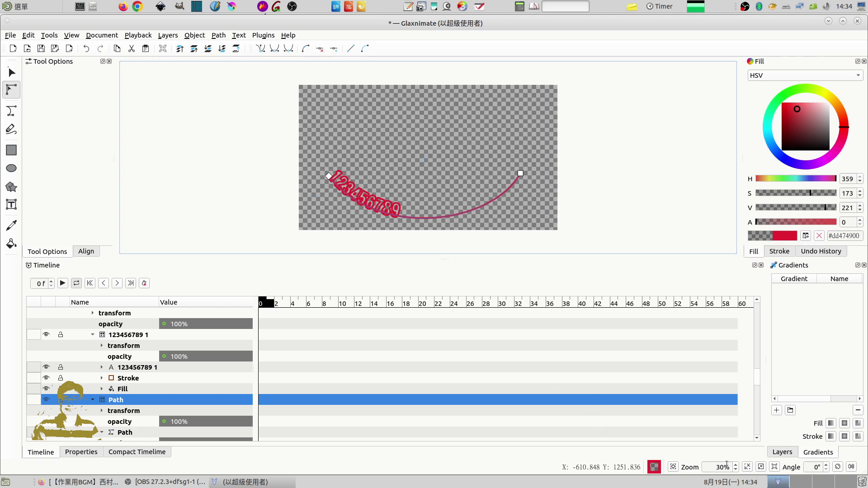
left_click(761, 467)
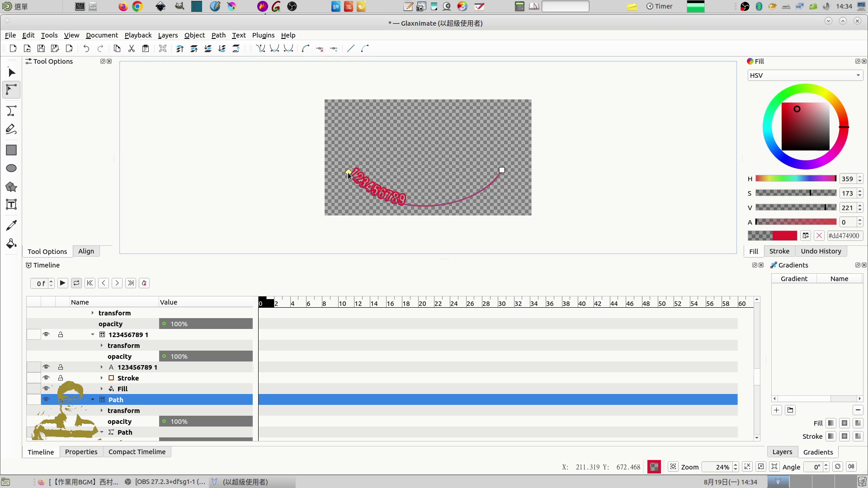
left_click_drag(348, 174, 310, 239)
left_click_drag(311, 241, 406, 220)
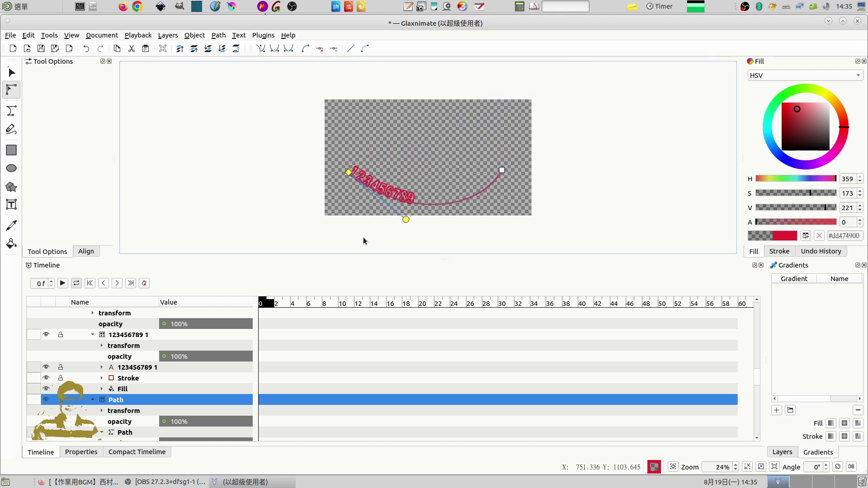
left_click_drag(364, 240, 438, 234)
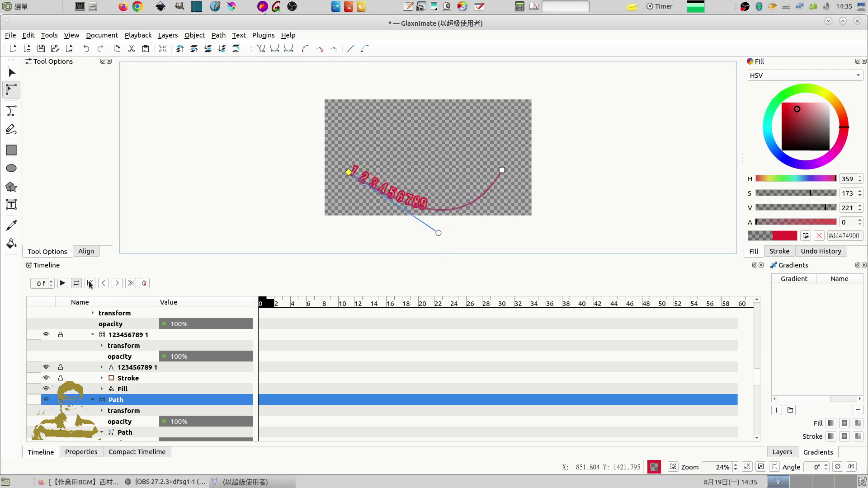
Record a keyframe at frame 24 with the path's start handle pulled far up and to the right, and stop recording keyframes
left_click(144, 283)
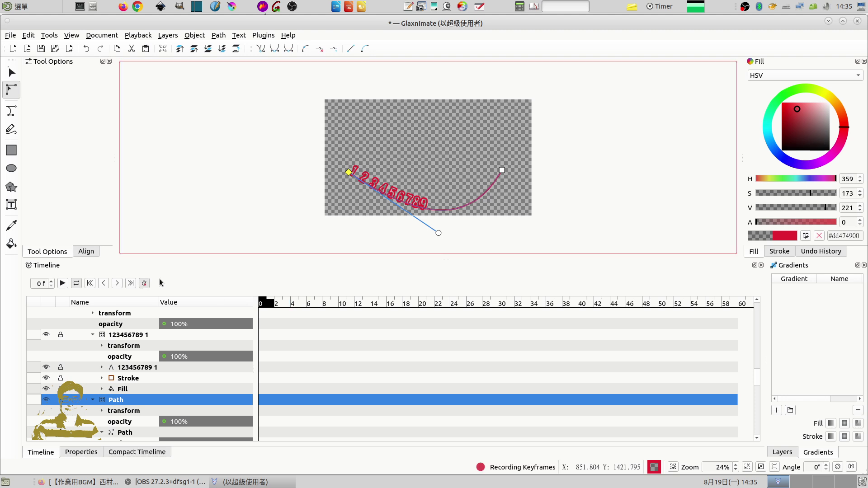
left_click(452, 304)
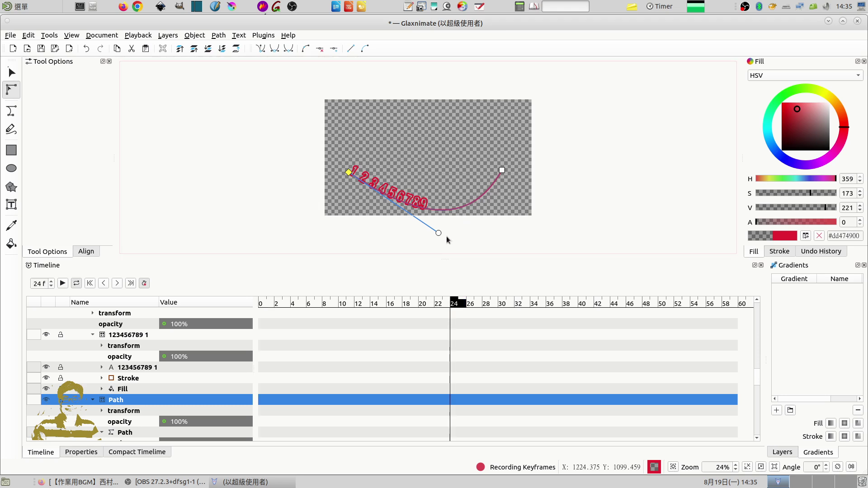
left_click_drag(438, 232, 589, 52)
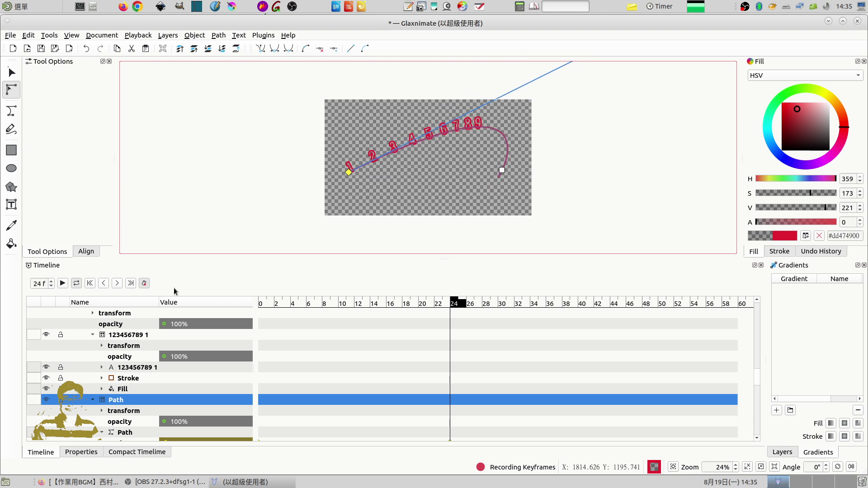
left_click(145, 284)
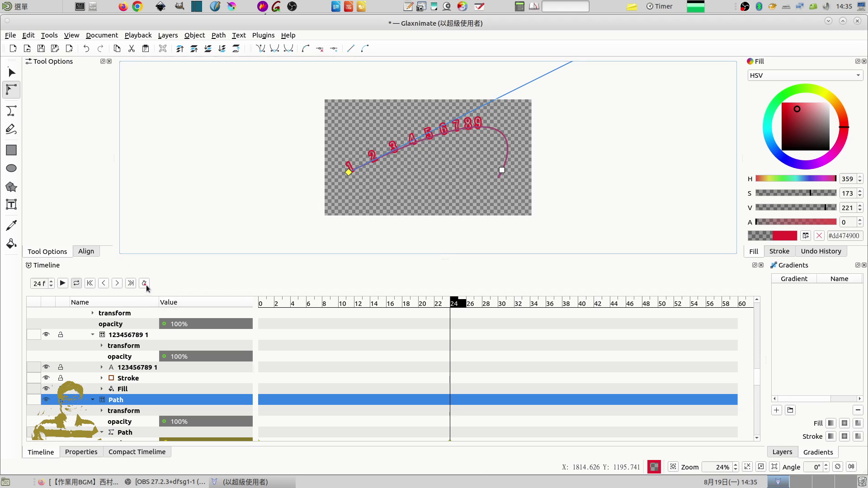
Play the text path animation from the first frame, and deselect the path
left_click(90, 283)
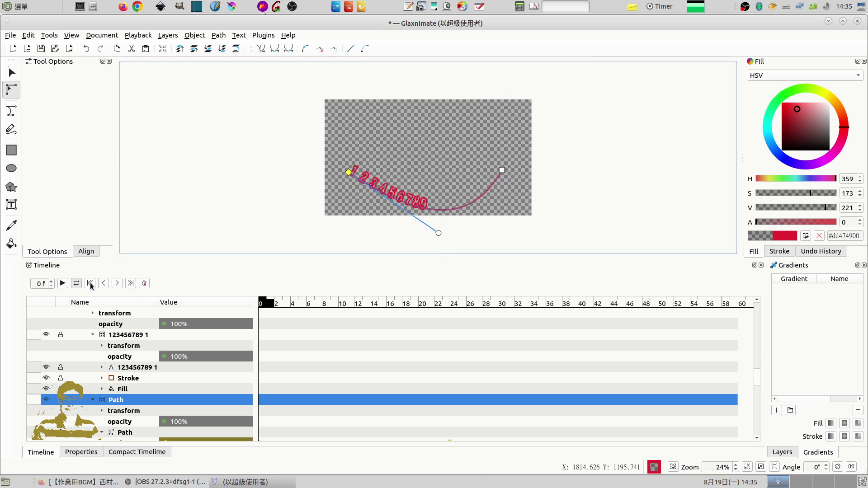
left_click(62, 283)
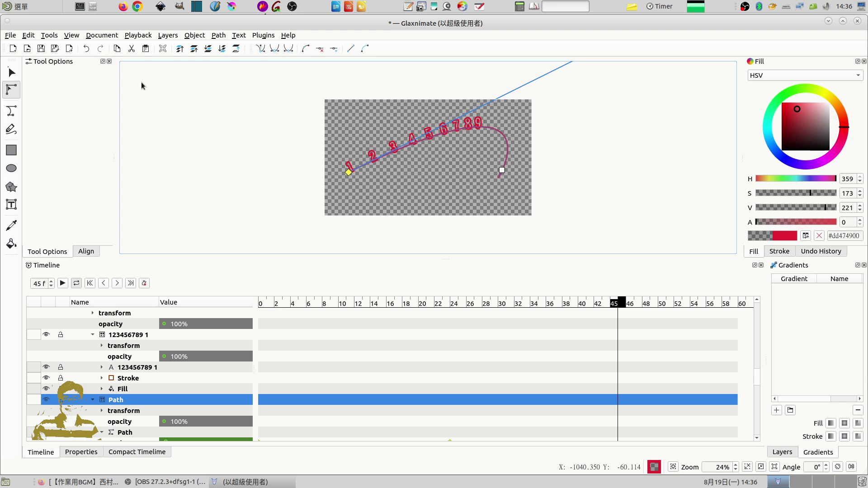
left_click(213, 151)
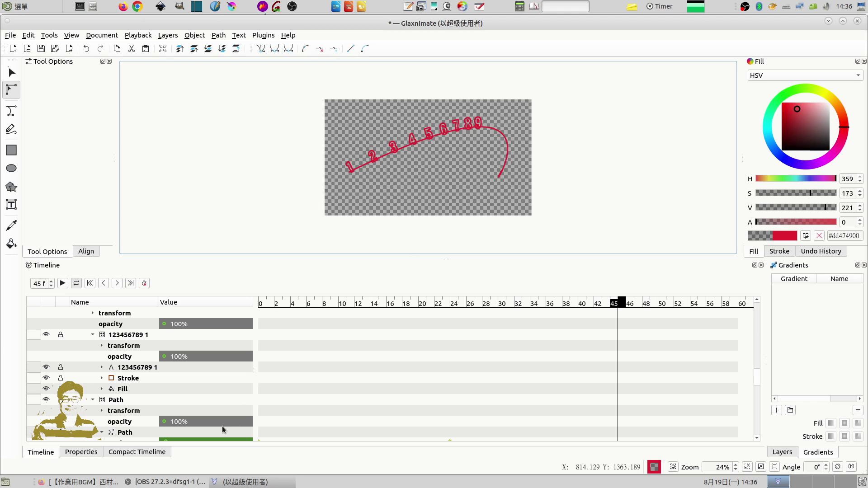
Select the Path group and make its stroke fully transparent by setting the alpha to 0
left_click(113, 401)
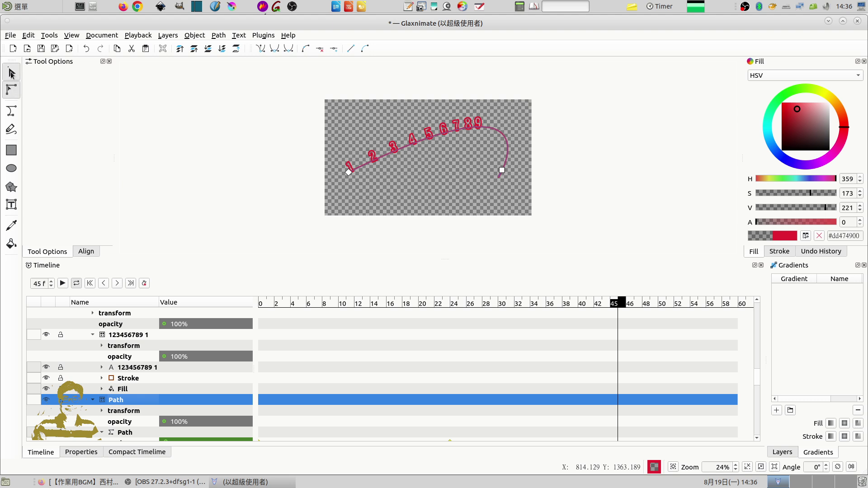
left_click(12, 73)
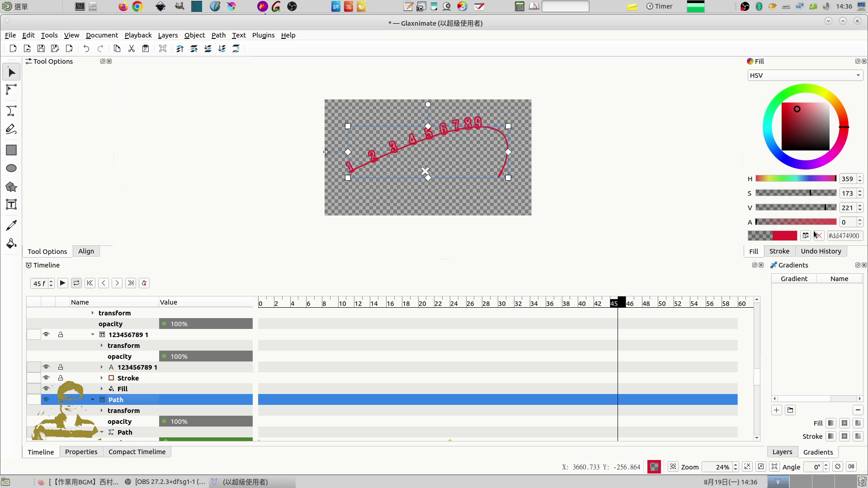
left_click(783, 251)
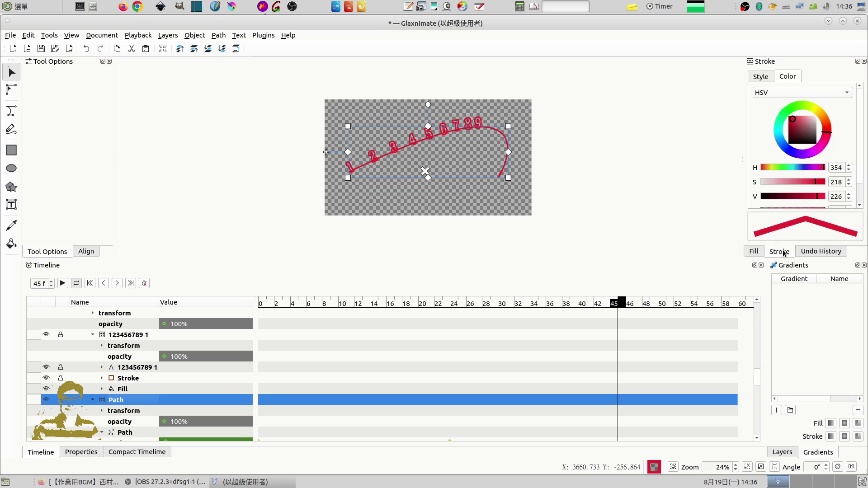
scroll(858, 146, "down", 2)
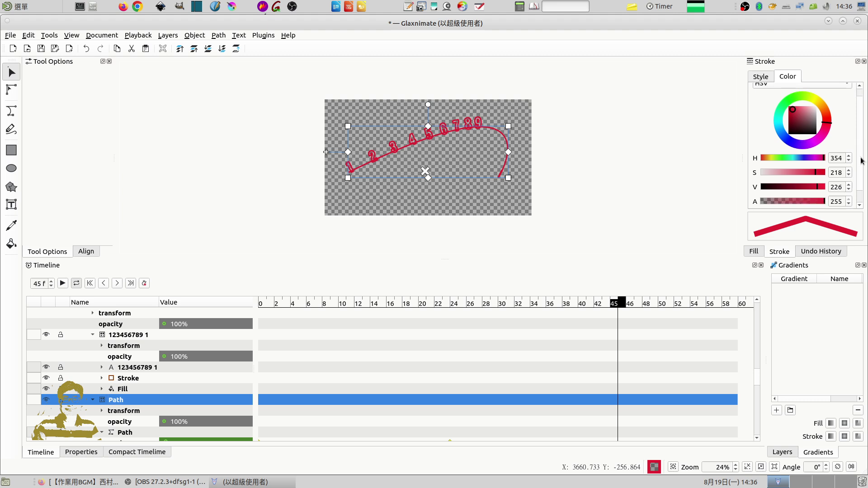
left_click_drag(823, 185, 750, 191)
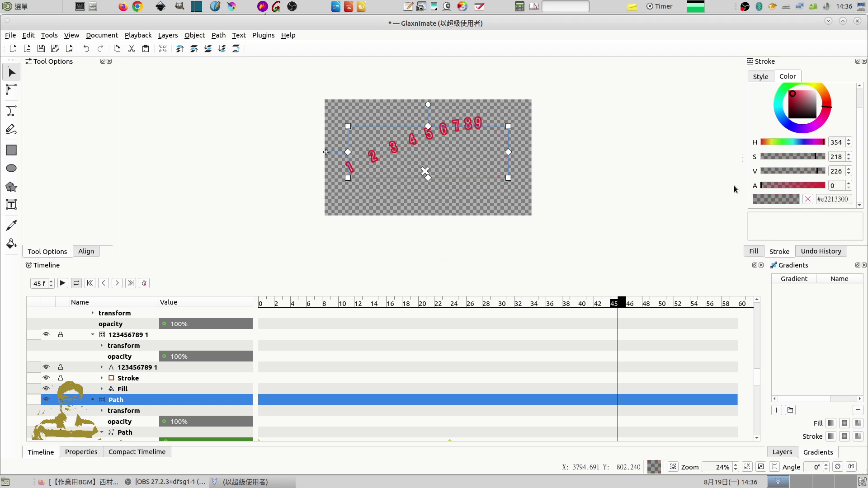
Set the path's stroke alpha to 196, and move the path with its text down and slightly right on the canvas
left_click_drag(763, 185, 810, 186)
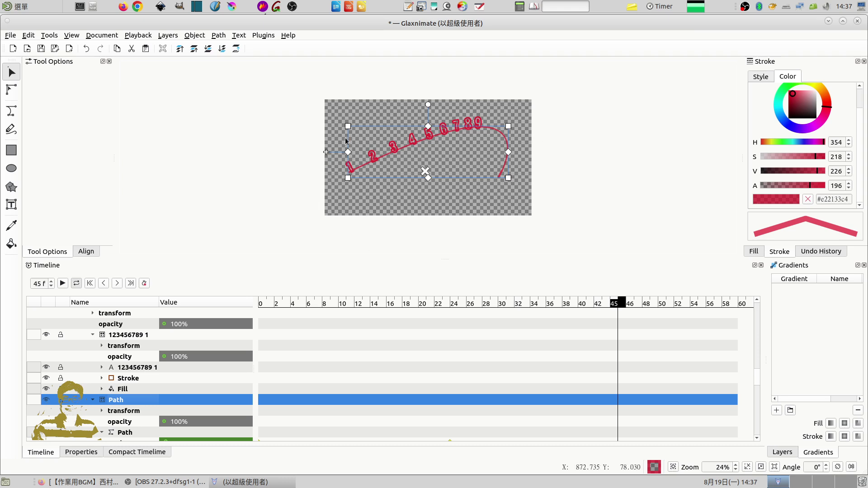
left_click_drag(326, 154, 331, 178)
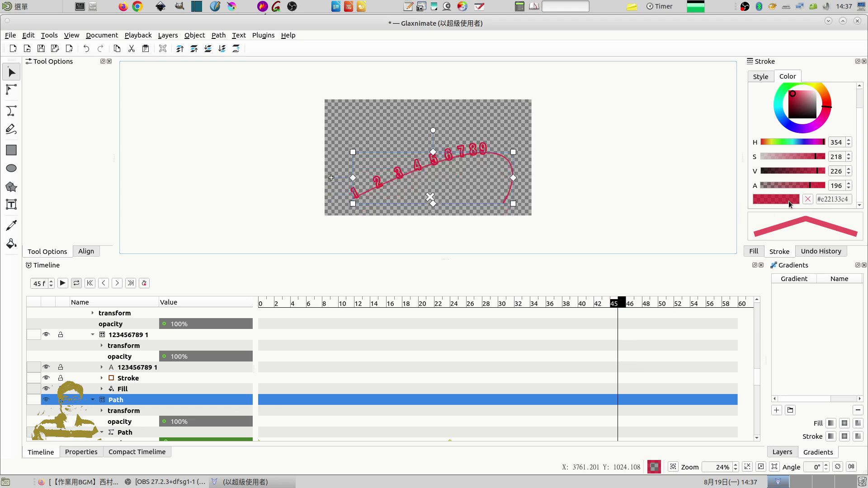
Hide the moved path's stroke with an alpha of 0, and deselect the path
left_click_drag(814, 187, 655, 187)
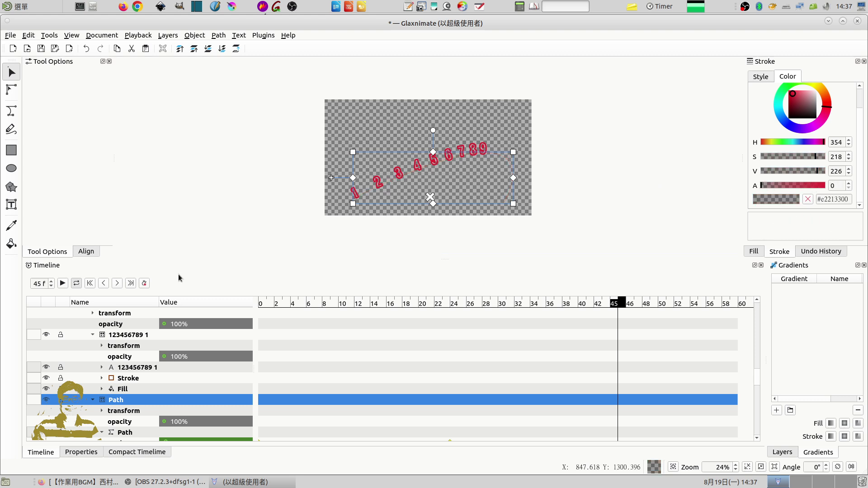
left_click(263, 167)
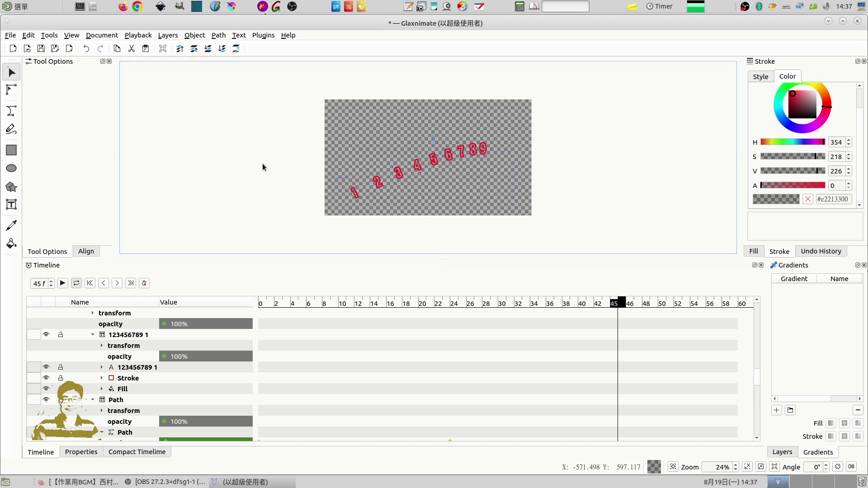
Fit the canvas in the view and play the number text animation from the first frame several times, pausing it at the end
left_click(673, 467)
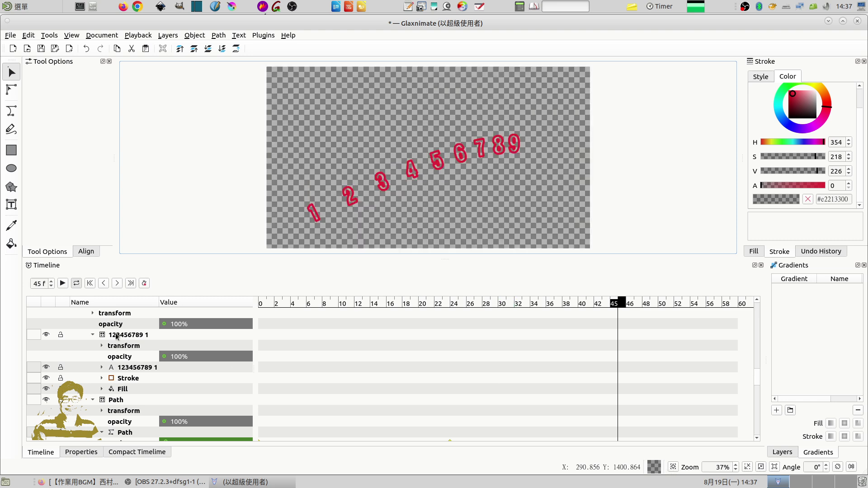
left_click(90, 285)
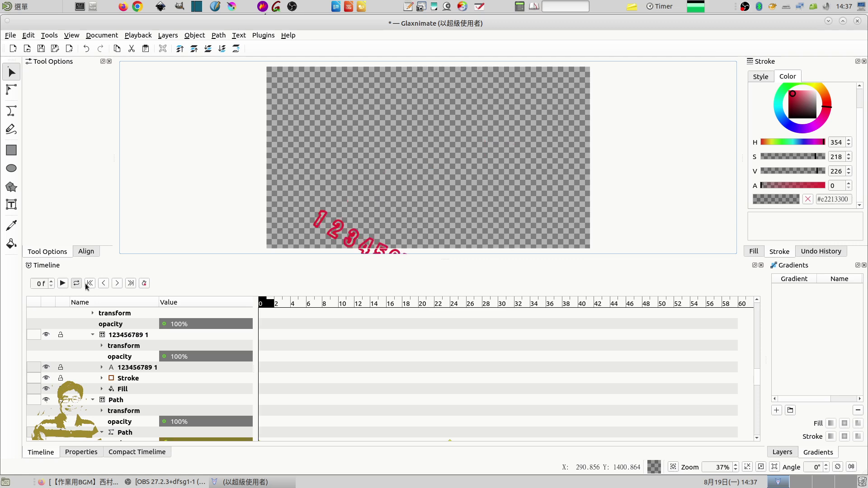
left_click(63, 284)
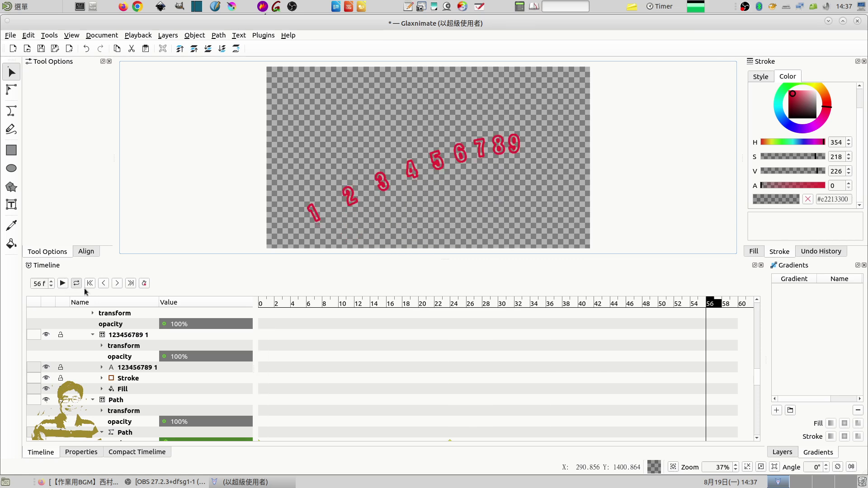
left_click(62, 283)
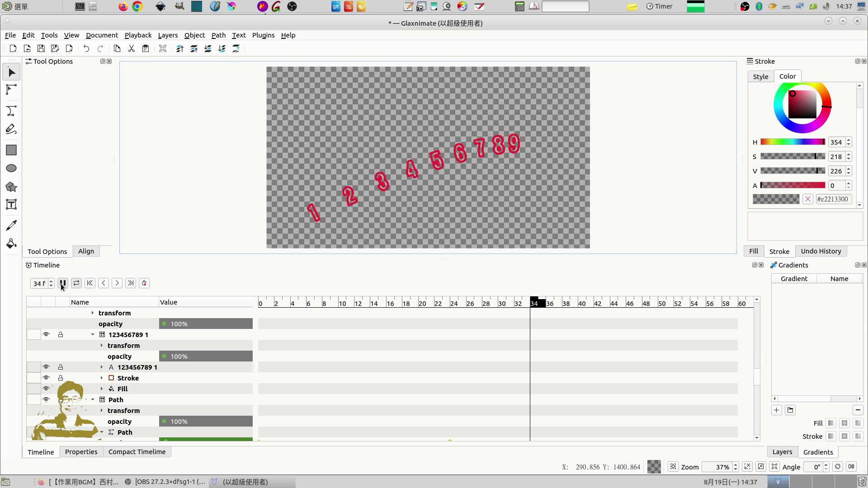
left_click(62, 284)
left_click(90, 283)
left_click(63, 284)
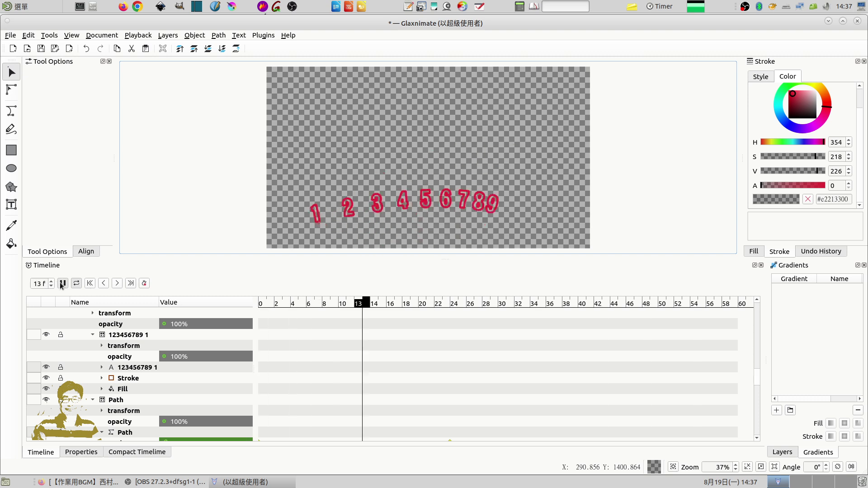
left_click(62, 284)
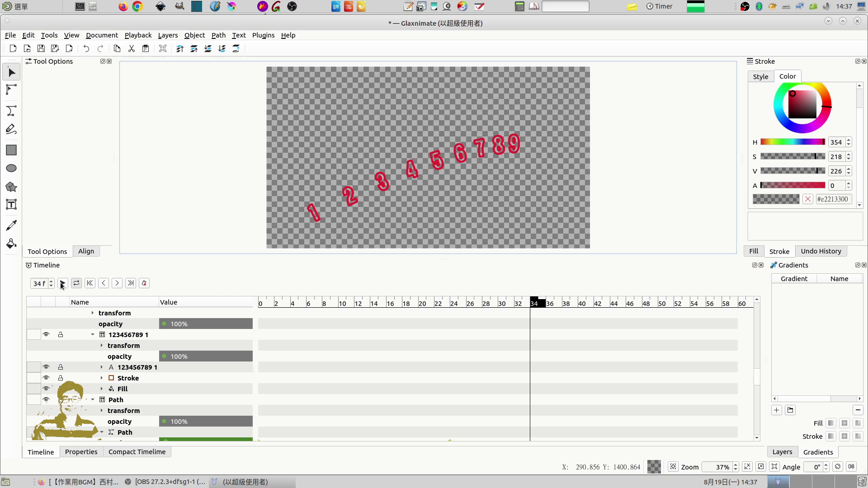
right_click(744, 6)
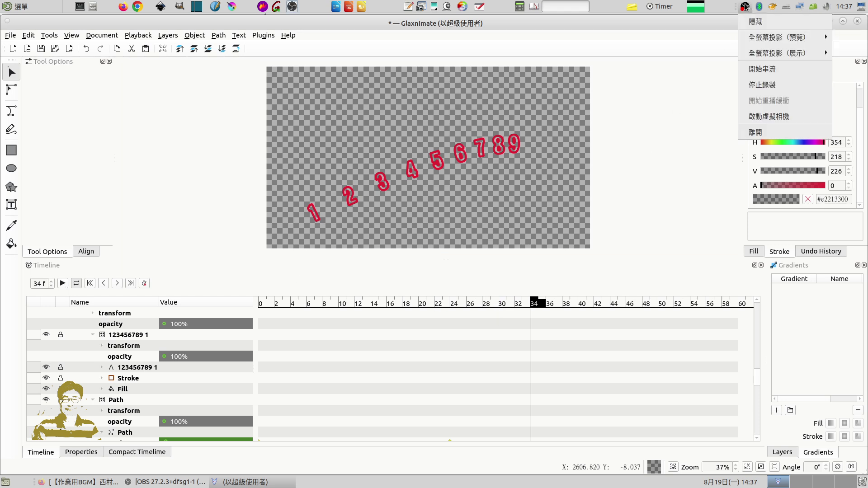